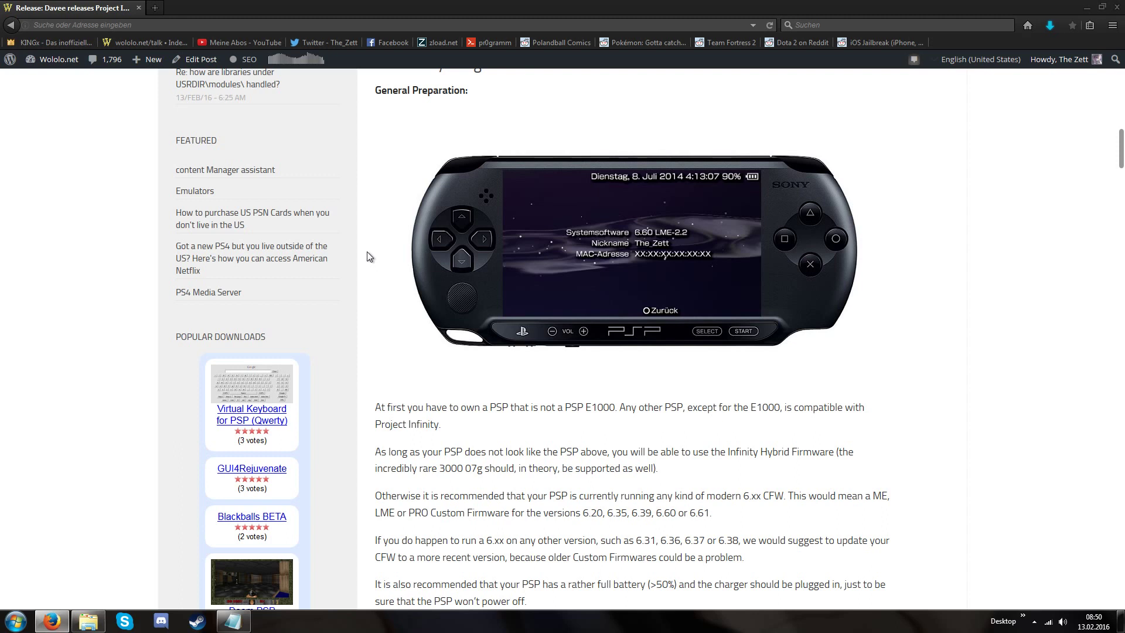
Read the article's sections on general preparation and the files needed for the Infinity Hybrid Firmware, and return to its beginning.
scroll(369, 257, "down", 7)
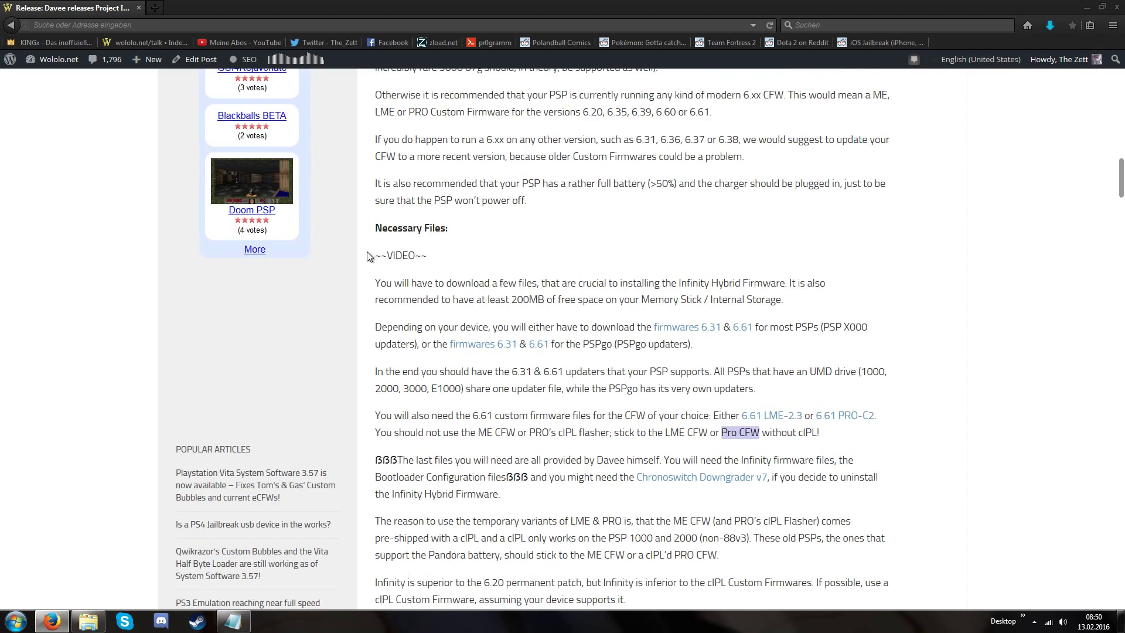
scroll(369, 256, "down", 3)
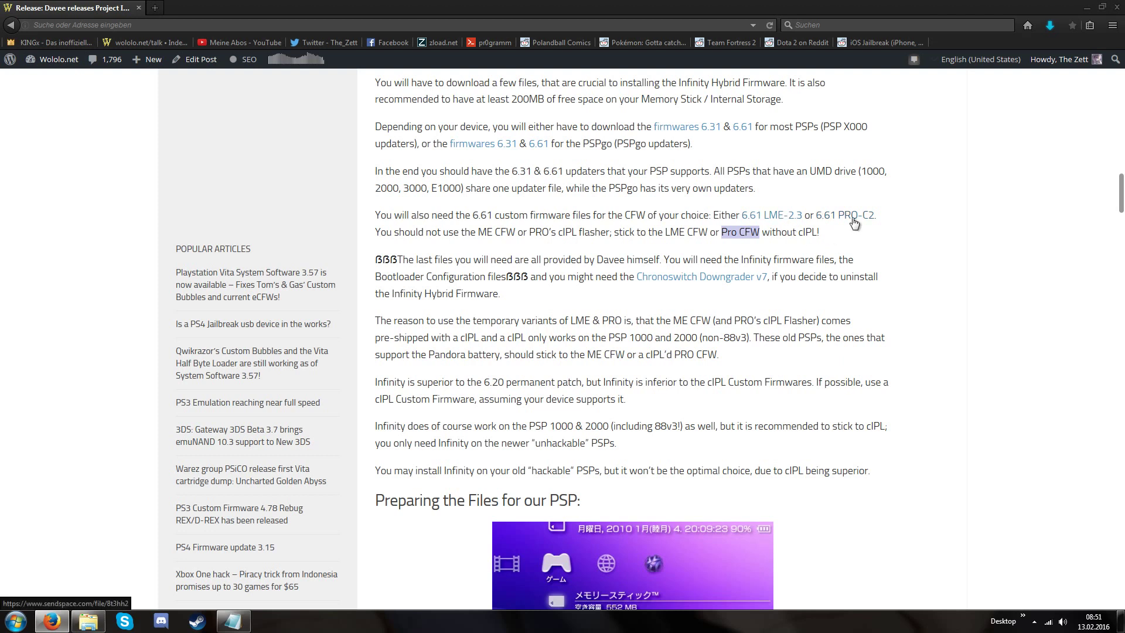
scroll(499, 212, "down", 2)
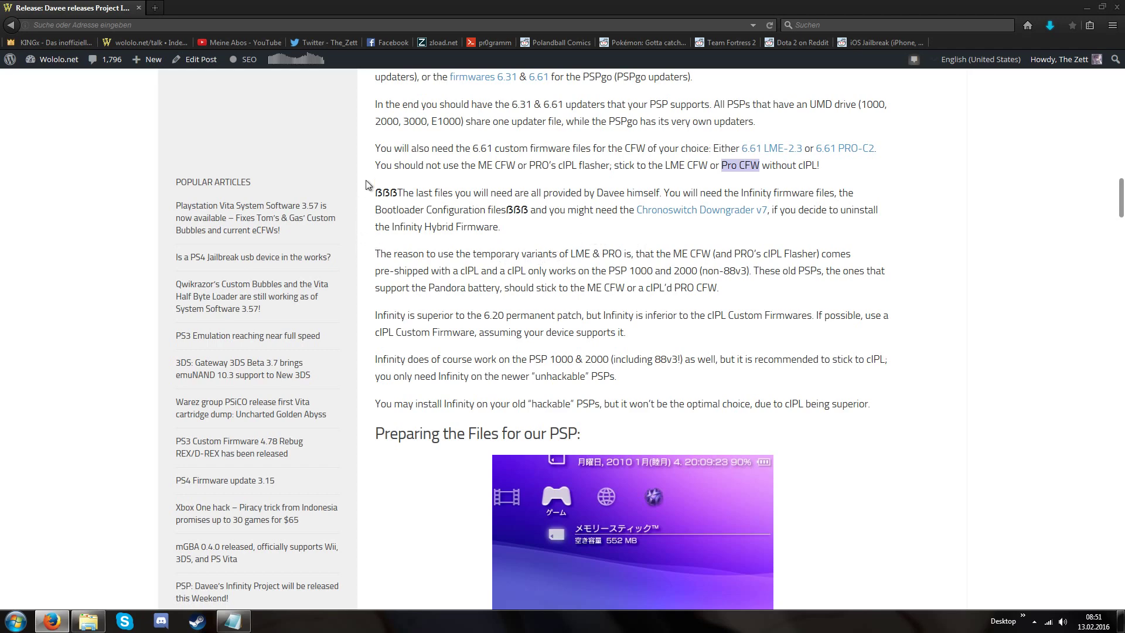
left_click_drag(373, 183, 528, 225)
left_click(538, 242)
scroll(364, 348, "up", 15)
scroll(363, 348, "down", 5)
scroll(361, 348, "down", 2)
scroll(347, 368, "up", 8)
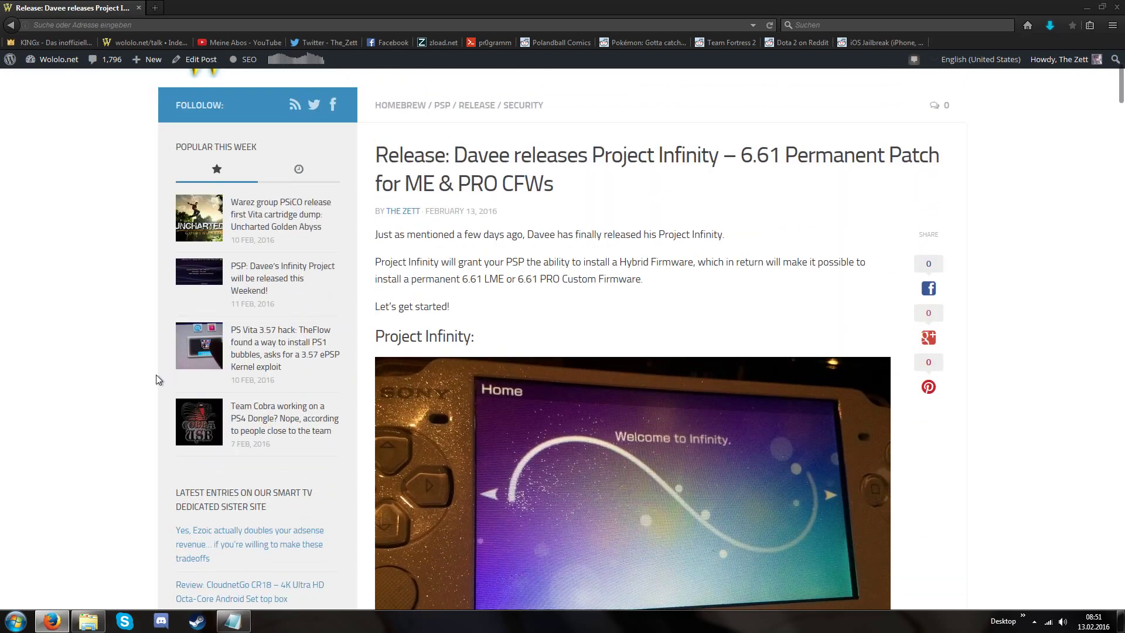
Switch to the Davee files folder in Windows Explorer, review the download links in links.txt, and close that file.
left_click(88, 621)
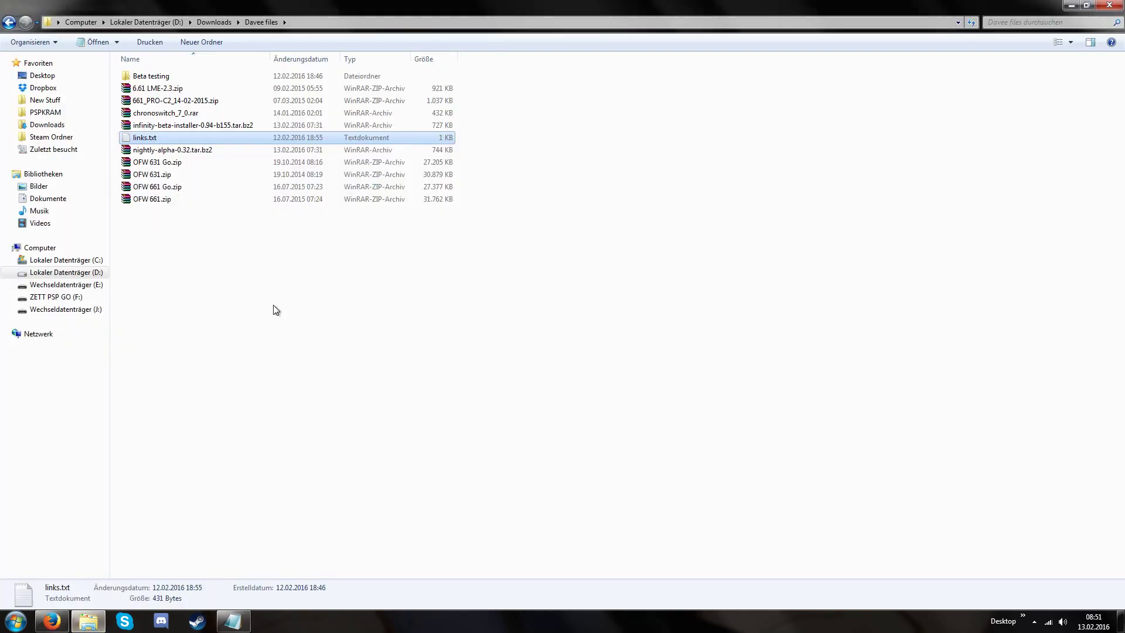
left_click(260, 263)
left_click(233, 621)
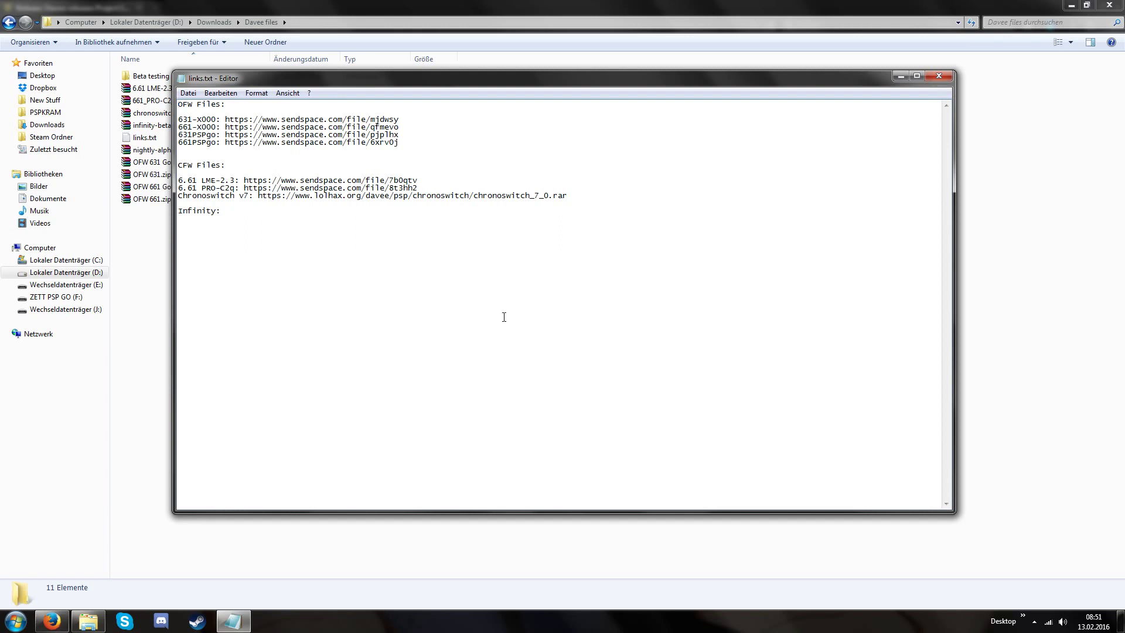
left_click(939, 78)
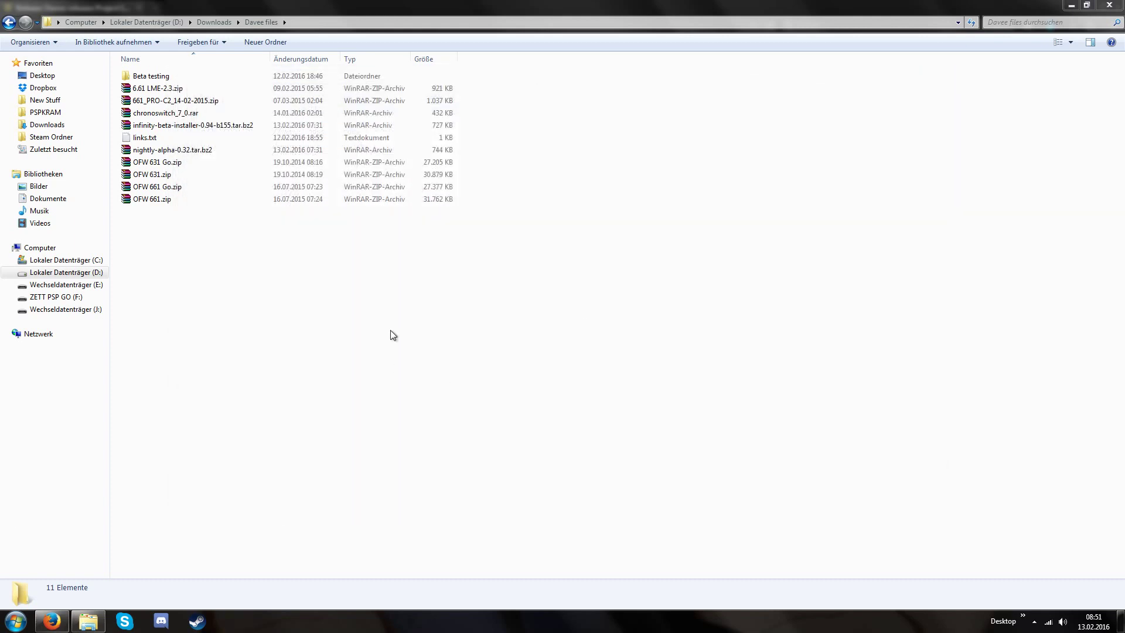
Point out the two Infinity archives, infinity-beta-installer-0.94-b155.tar.bz2 and nightly-alpha-0.32.tar.bz2.
left_click(218, 127)
left_click(202, 150, "ctrl")
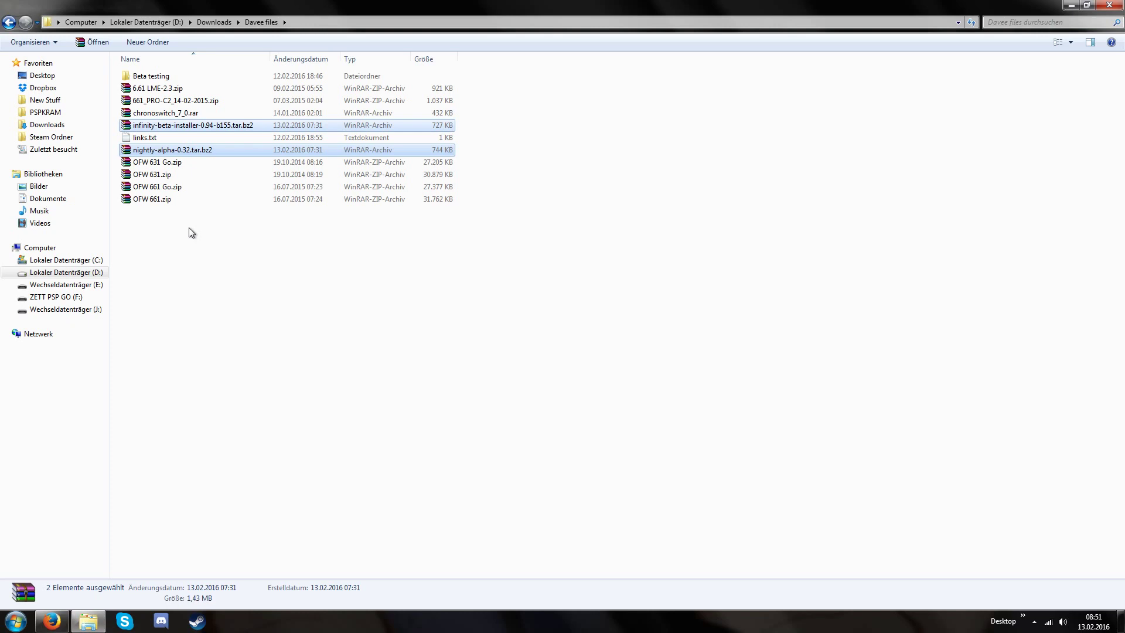
left_click(187, 265)
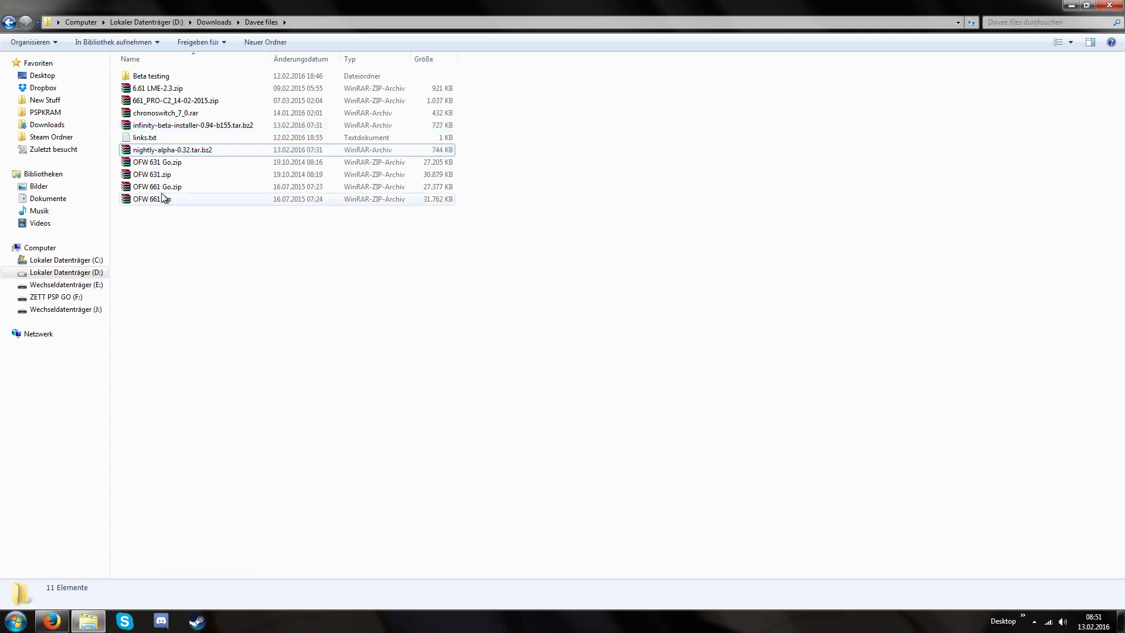
Go through the 6.31 and 6.61 official firmware archives for the standard PSP and for the PSPgo.
left_click(173, 164)
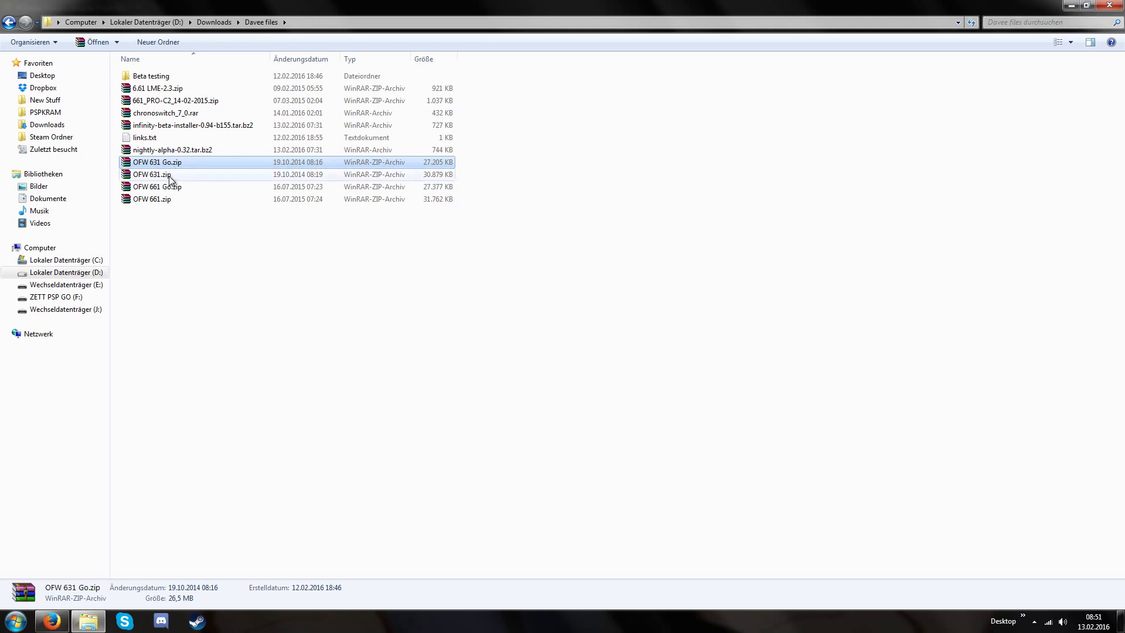
left_click(170, 176)
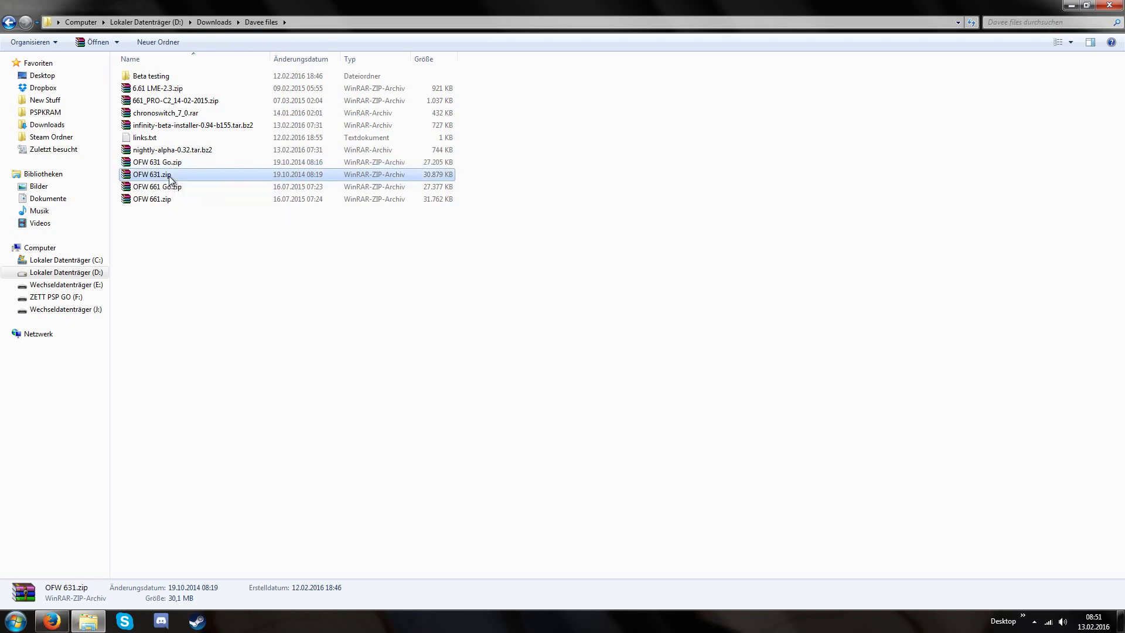
left_click(177, 246)
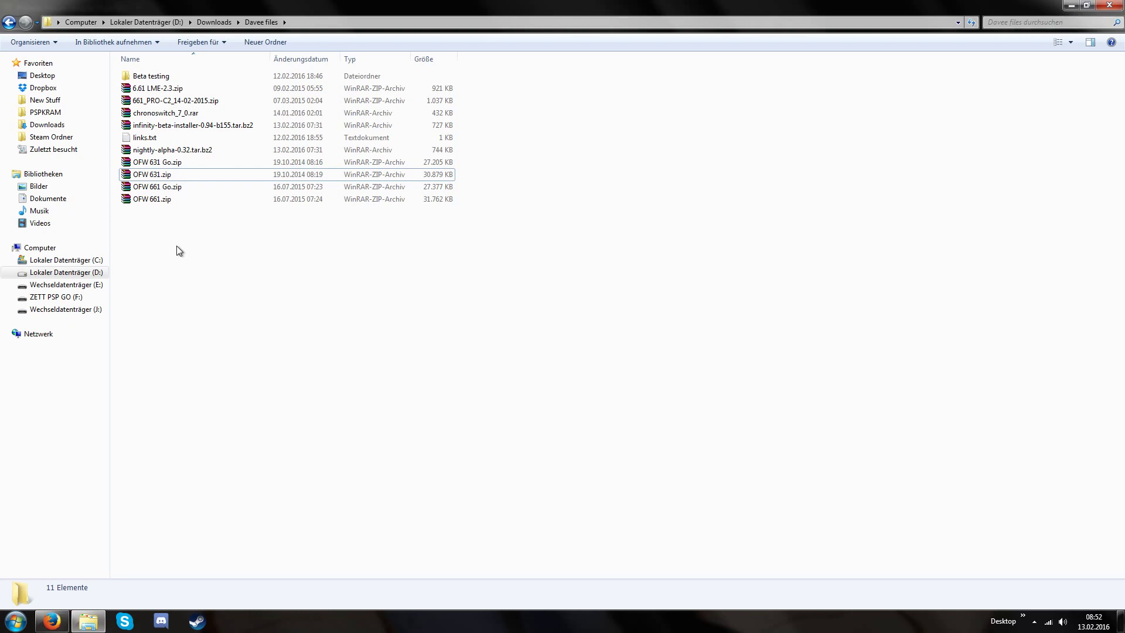
left_click(169, 175)
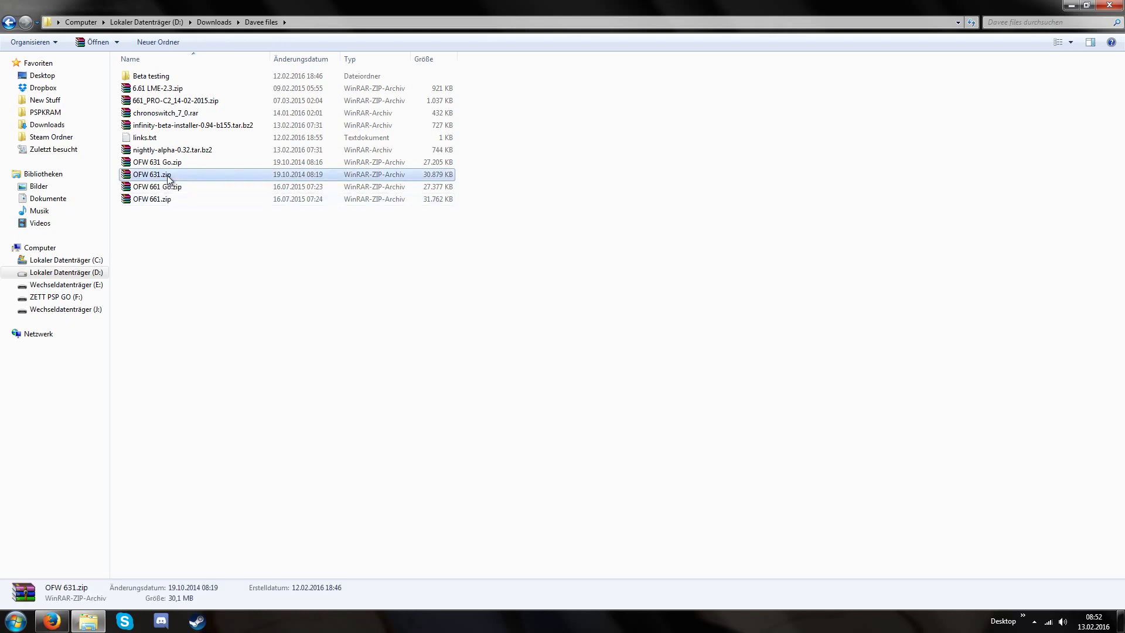
left_click(167, 199)
left_click(196, 253)
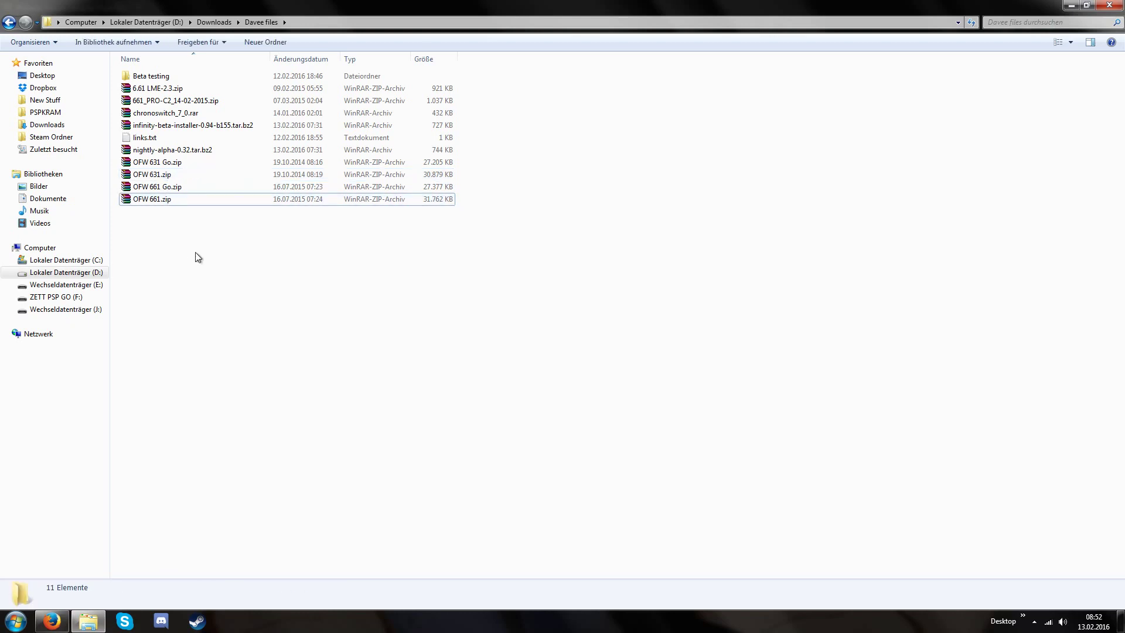
left_click(184, 160)
left_click(184, 187)
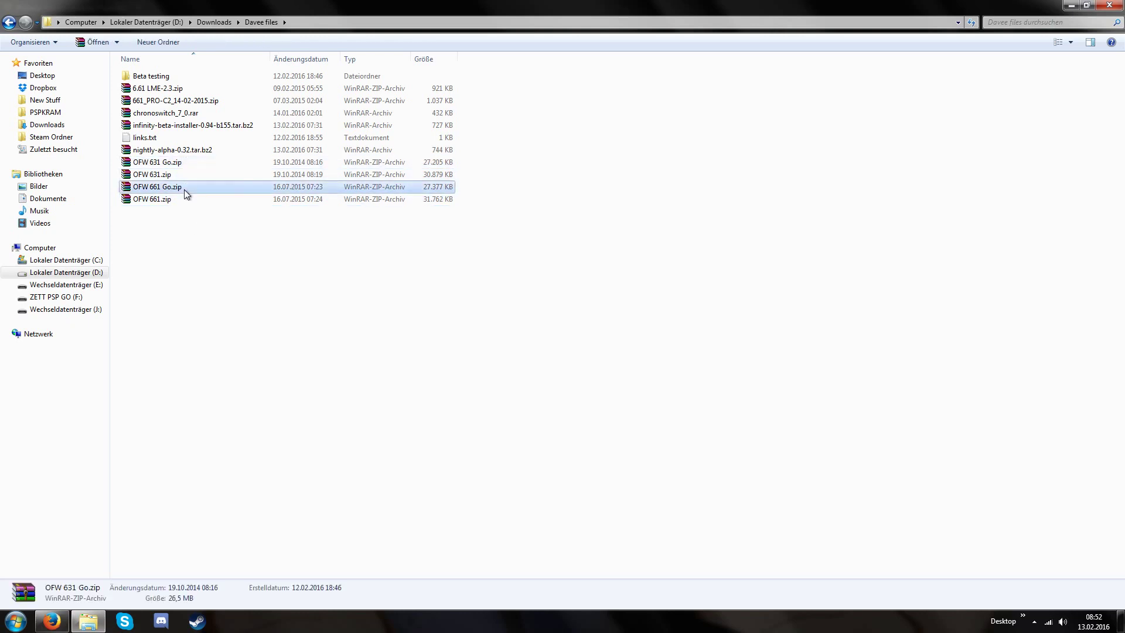
left_click(184, 242)
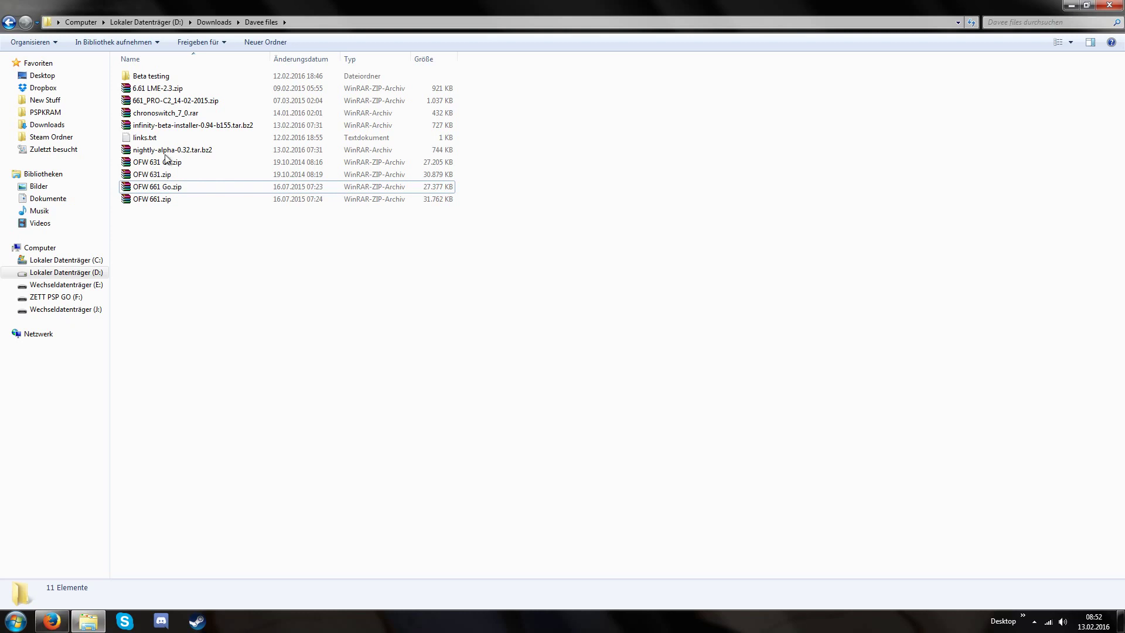
Extract the PSP folder from release_661lme in 6.61 LME-2.3.zip to ZETT PSP GO (F:), merging it with the existing PSP folder.
left_click(164, 101)
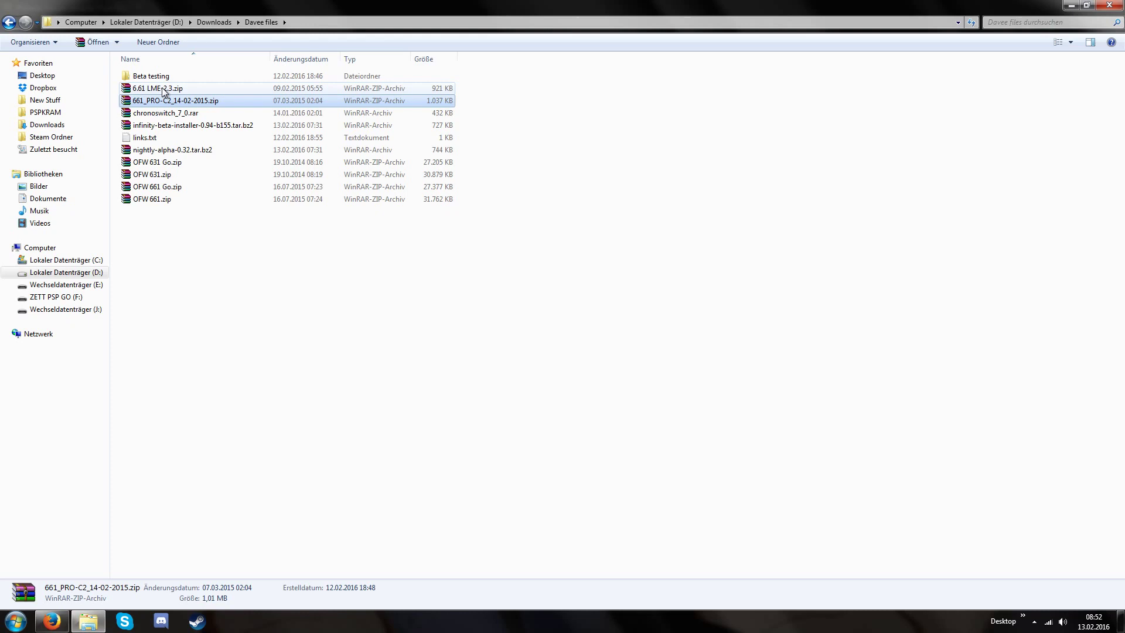
double_click(164, 89)
double_click(359, 217)
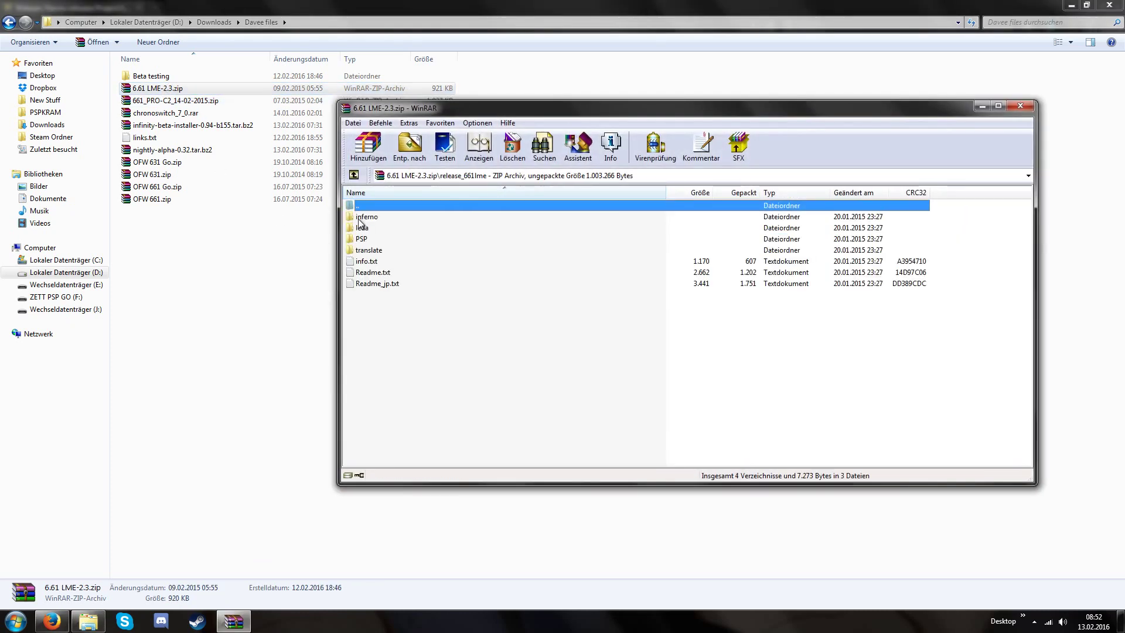
left_click_drag(354, 240, 73, 300)
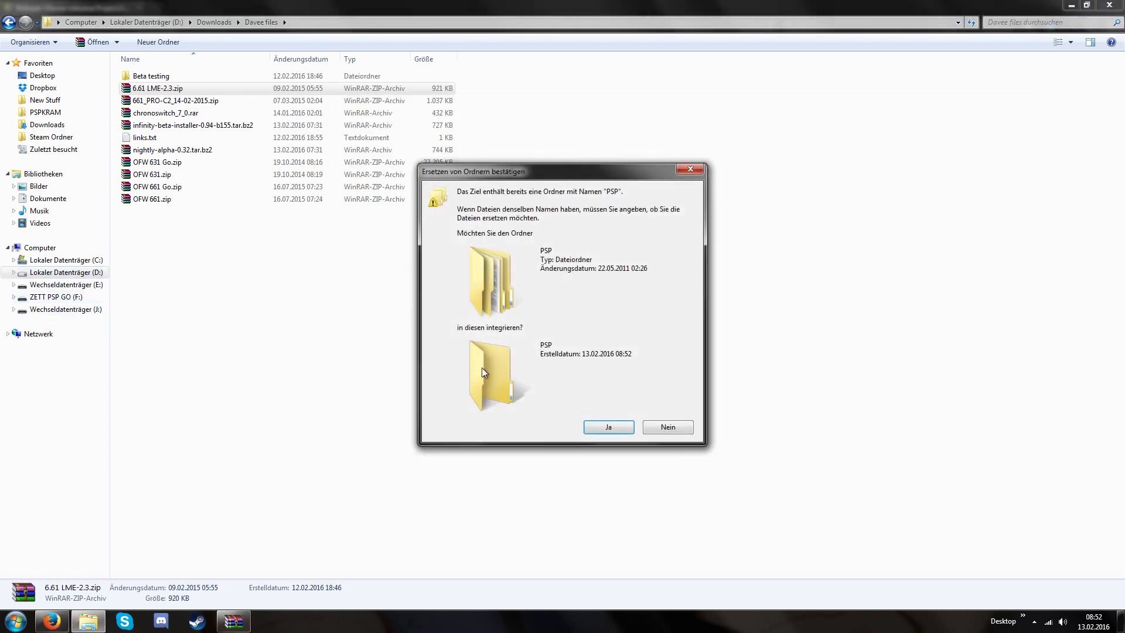
left_click(599, 428)
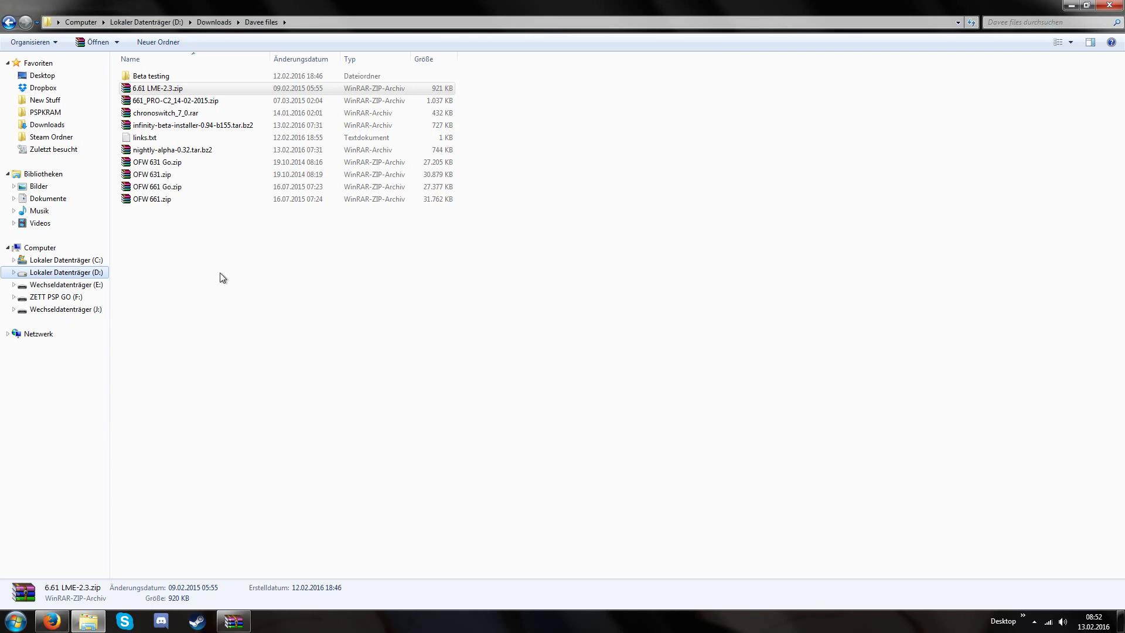
Extract infinity-beta-installer-0.94-b155.tar.bz2 and nightly-alpha-0.32.tar.bz2 each into a separate folder.
left_click(170, 150)
left_click(178, 127, "ctrl")
right_click(178, 127)
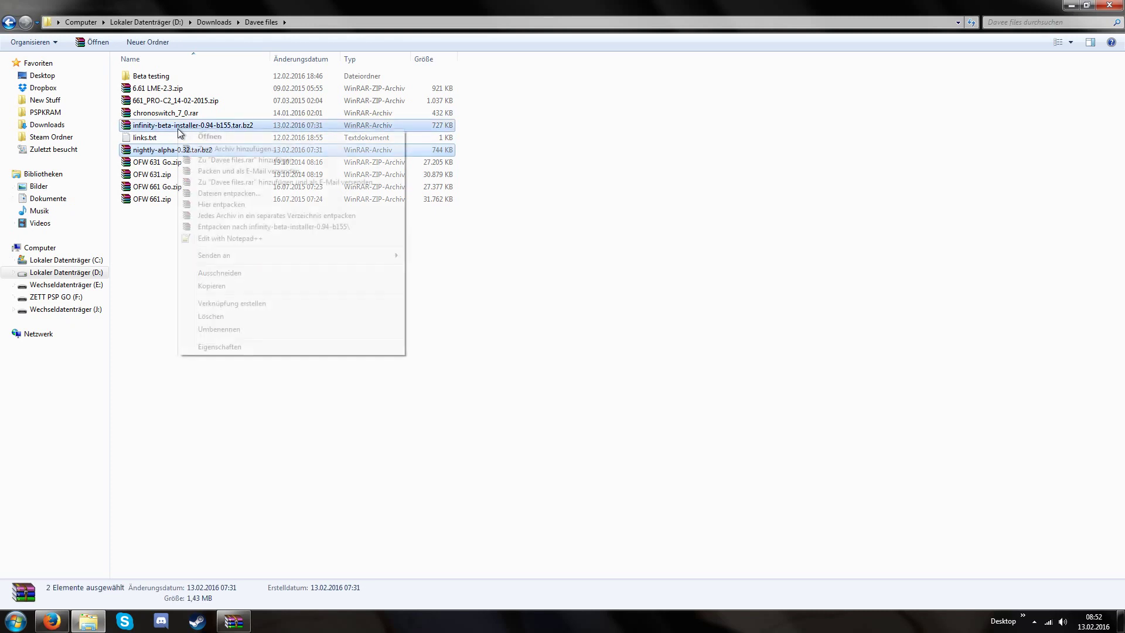
left_click(259, 217)
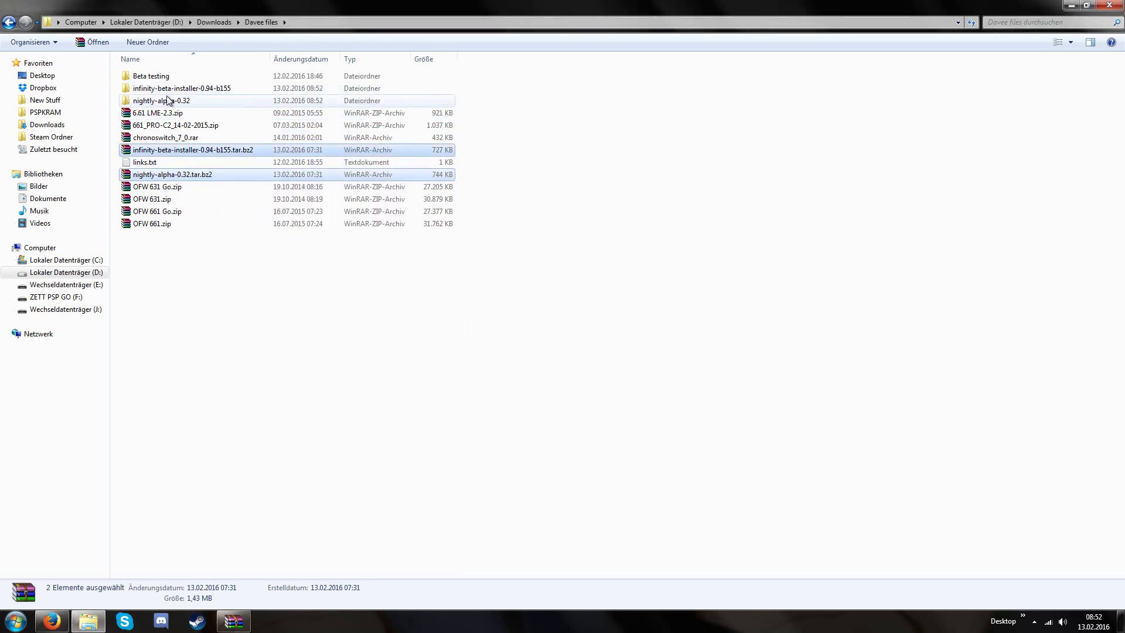
Check the contents of the STAGE folder inside nightly-alpha-0.32 and return to the Davee files folder.
double_click(168, 101)
left_click(151, 83)
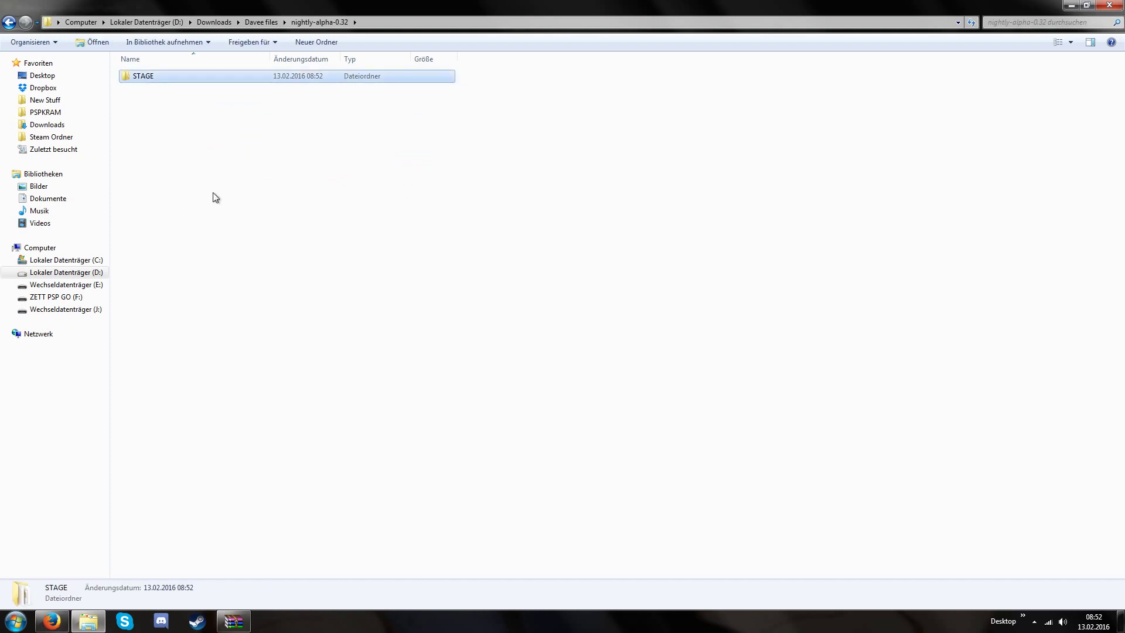
double_click(153, 76)
left_click_drag(200, 216, 153, 72)
key("BackSpace")
key("BackSpace")
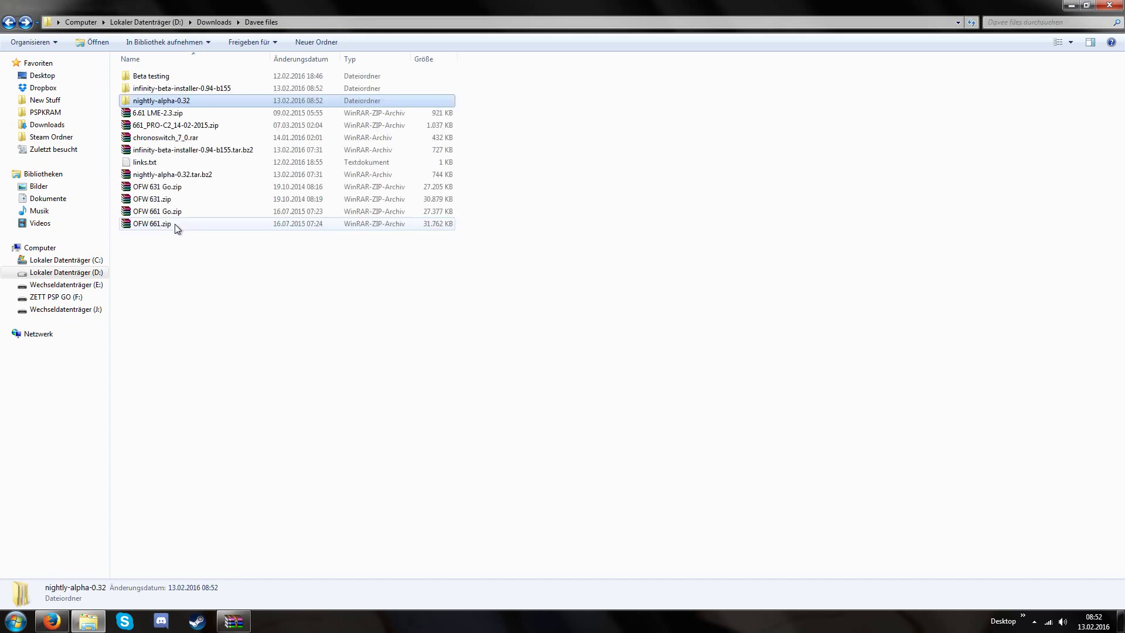
Open the STAGE\PSP\GAME folder inside infinity-beta-installer-0.94-b155.
double_click(154, 92)
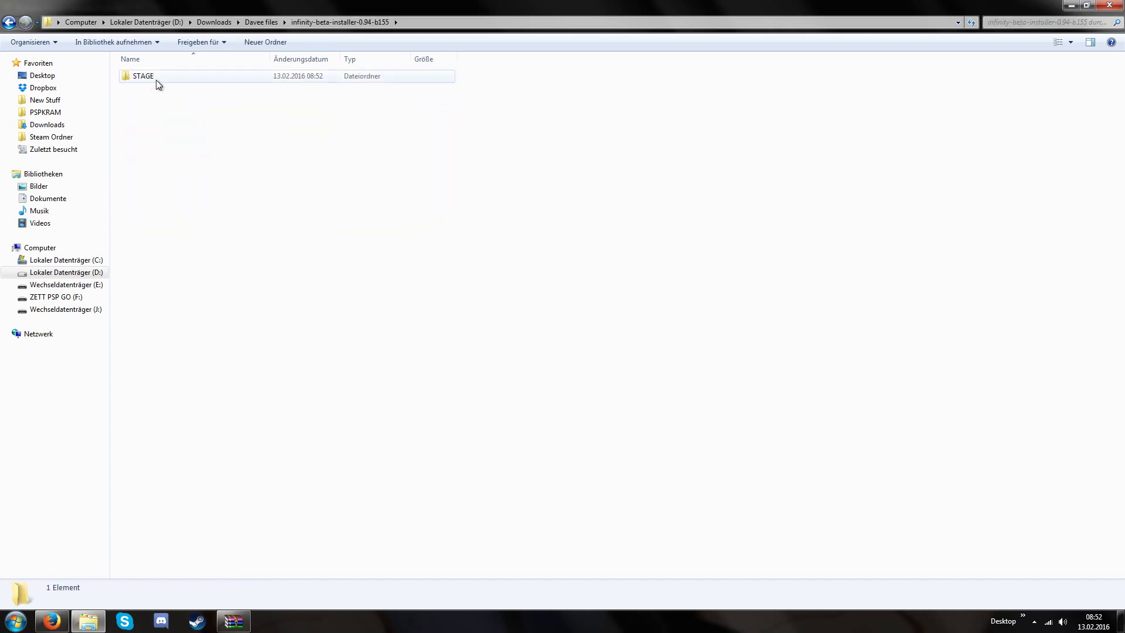
double_click(143, 76)
double_click(143, 76)
double_click(156, 80)
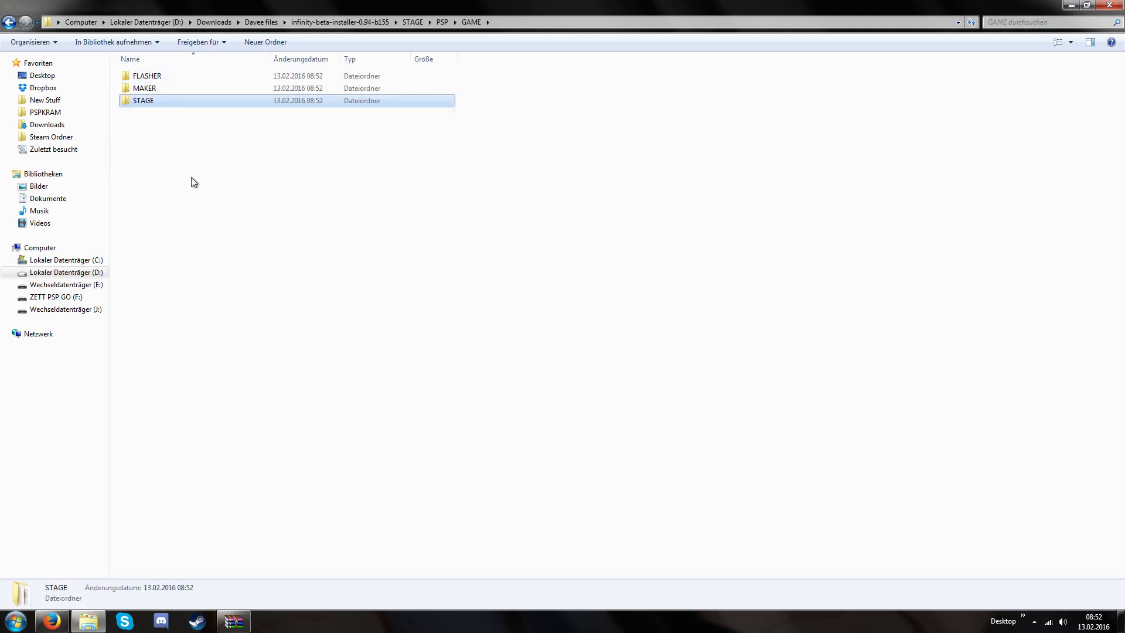
Examine the contents of the FLASHER, MAKER and STAGE folders, returning to the GAME folder.
double_click(164, 76)
key("BackSpace")
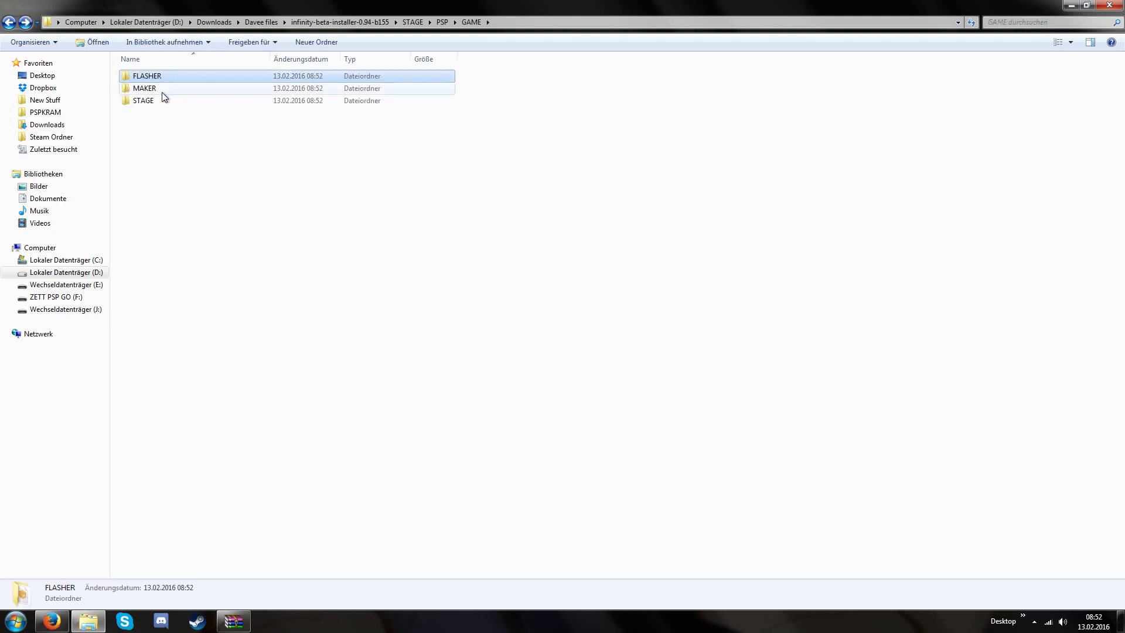
double_click(162, 91)
key("BackSpace")
key("ctrl+a")
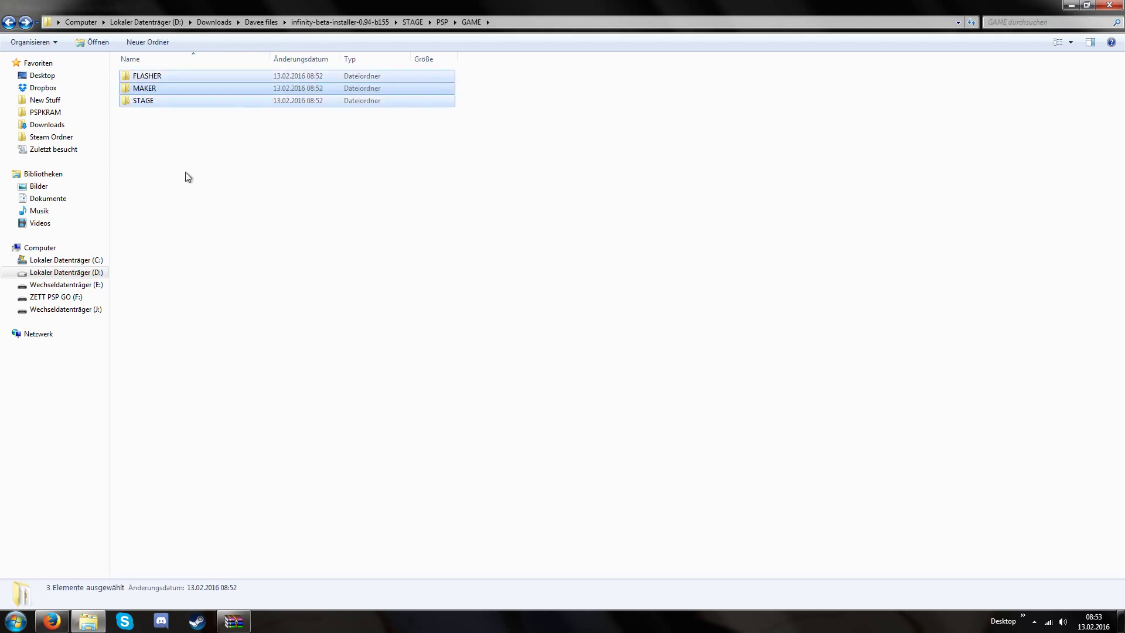
double_click(149, 103)
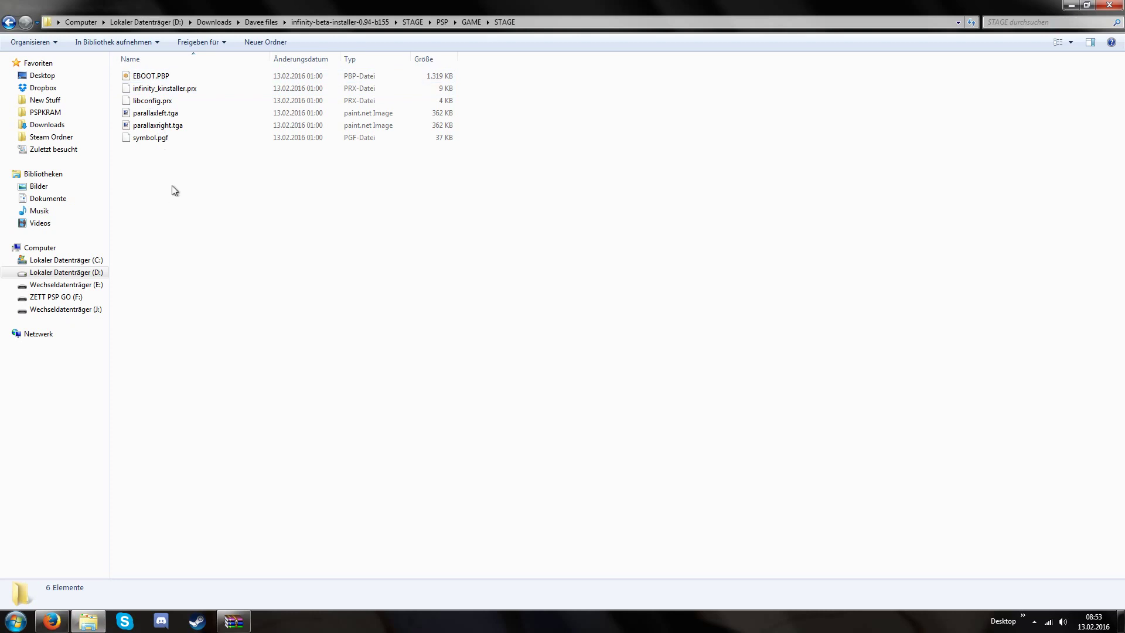
key("BackSpace")
Move the FLASHER, MAKER and STAGE folders from the GAME folder up into the Davee files folder.
key("ctrl+a")
key("BackSpace")
key("BackSpace")
key("BackSpace")
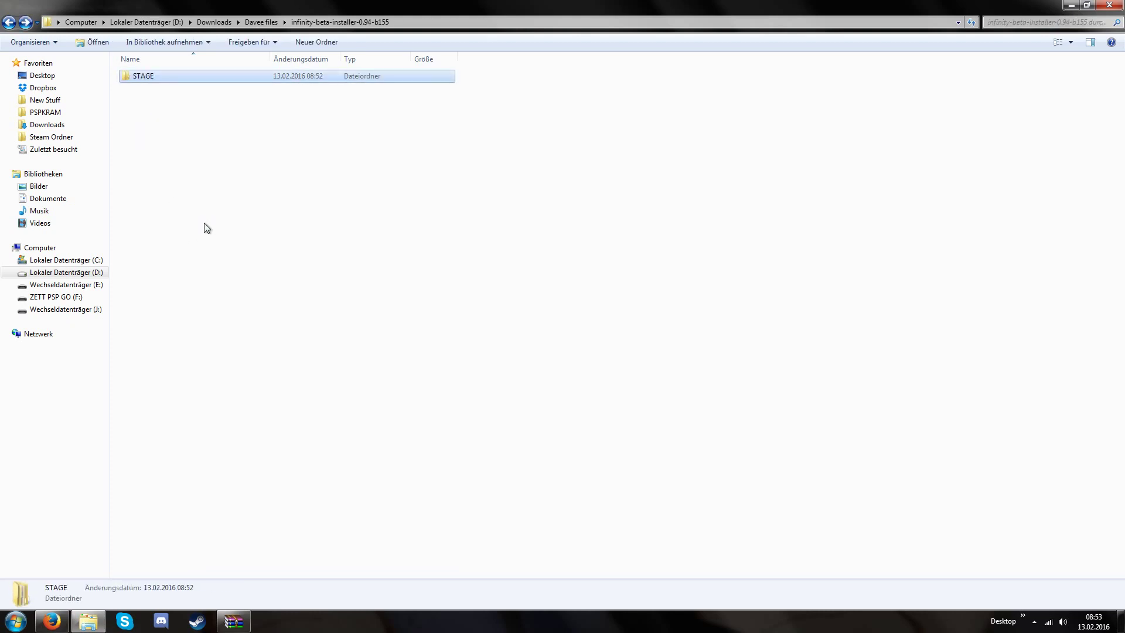
left_click(196, 313)
key("ctrl+v")
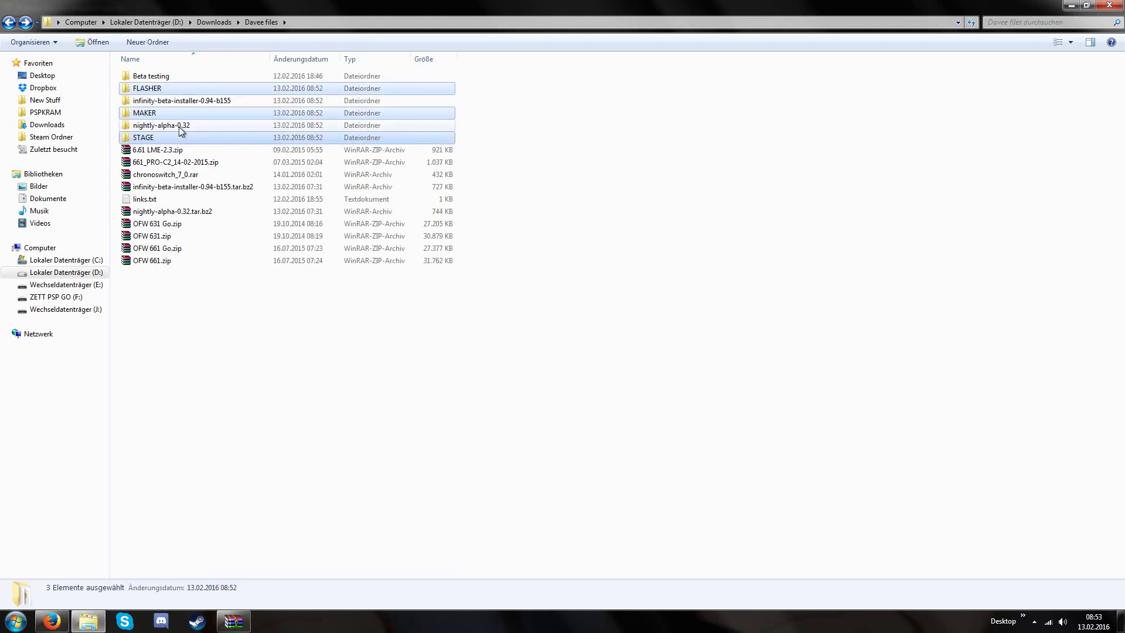
Delete the extracted infinity-beta-installer-0.94-b155 and nightly-alpha-0.32 folders, moving both to the recycle bin.
left_click(169, 106)
left_click(170, 125, "ctrl")
key("Delete")
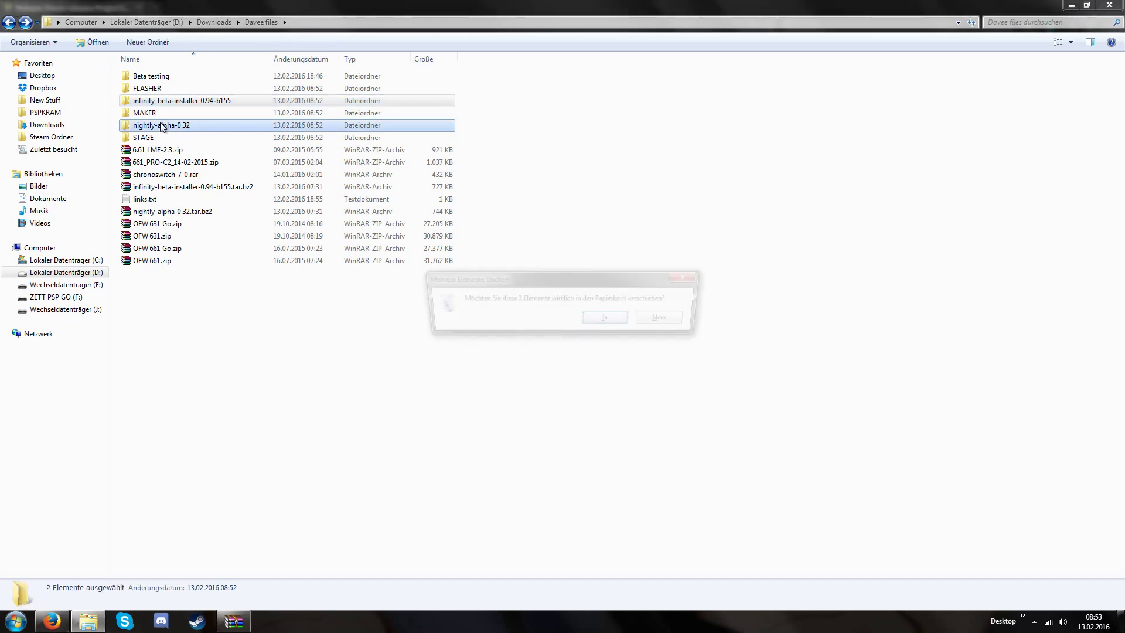
key("Return")
left_click(190, 277)
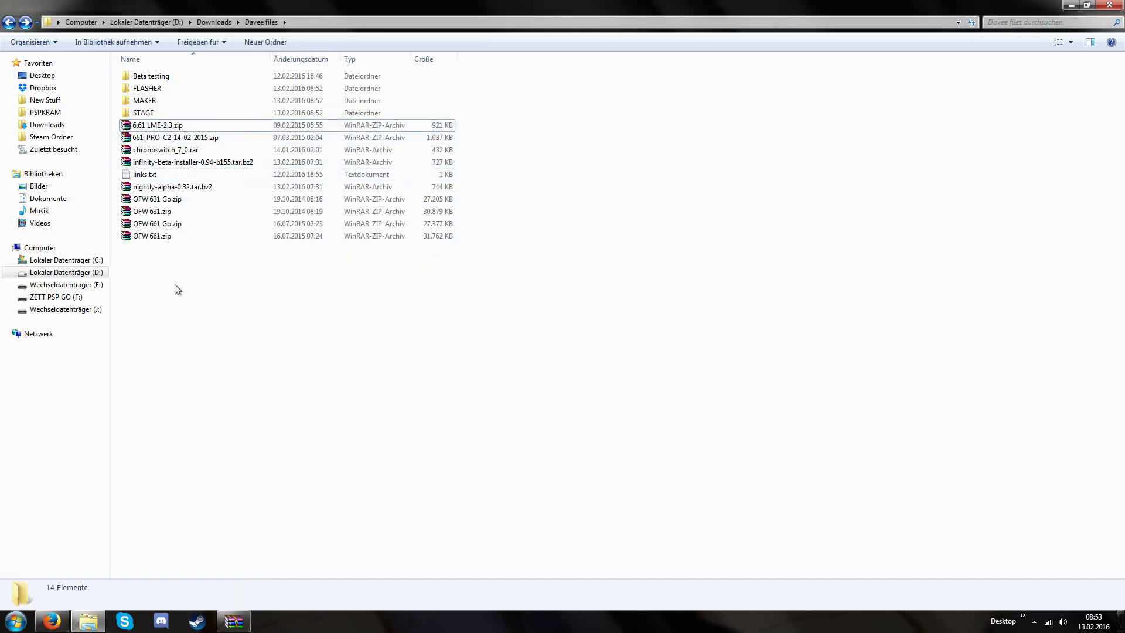
Extract eboot.PBP from the 631 Go\PSP\GAME\UPDATE folder of OFW 631 Go.zip into the Davee files folder.
left_click(174, 200)
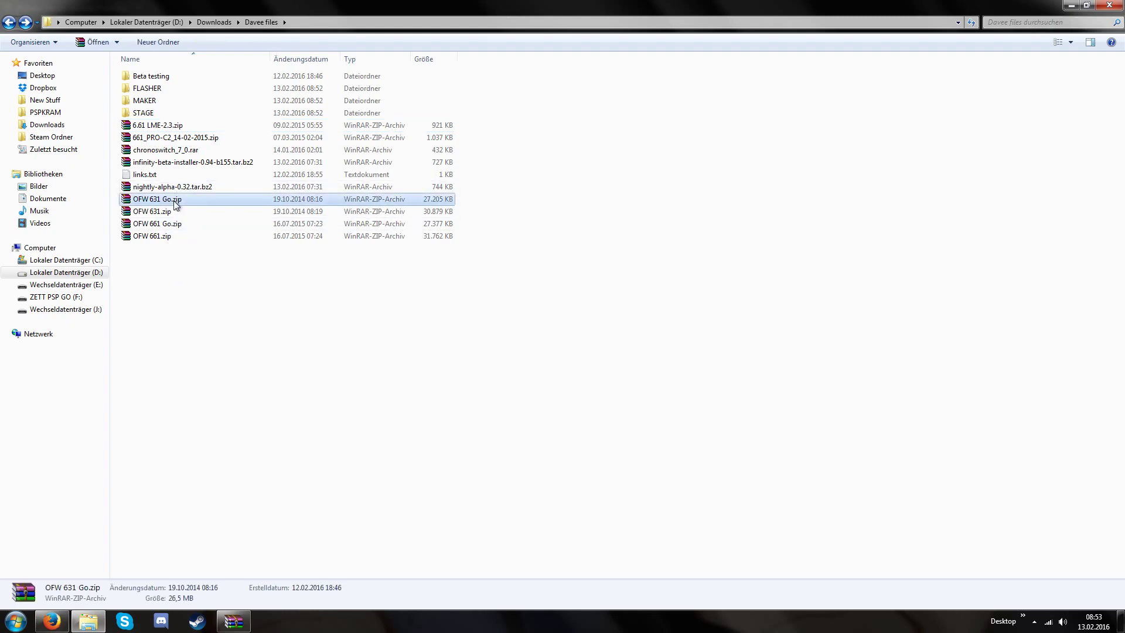
key("Down")
key("Down")
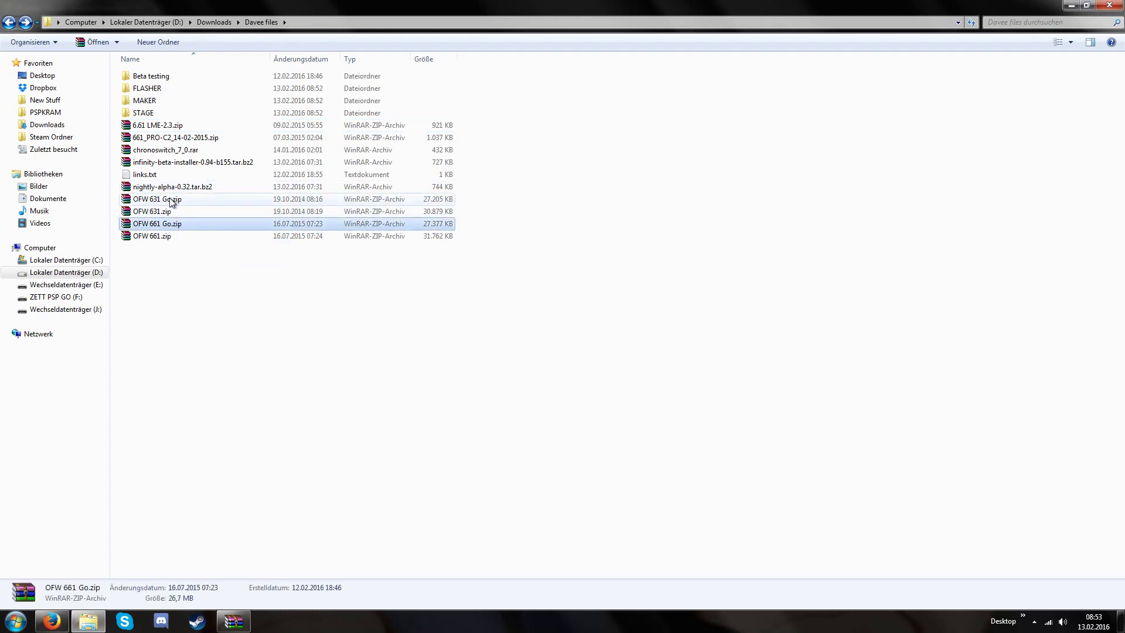
double_click(172, 201)
left_click_drag(191, 39, 558, 51)
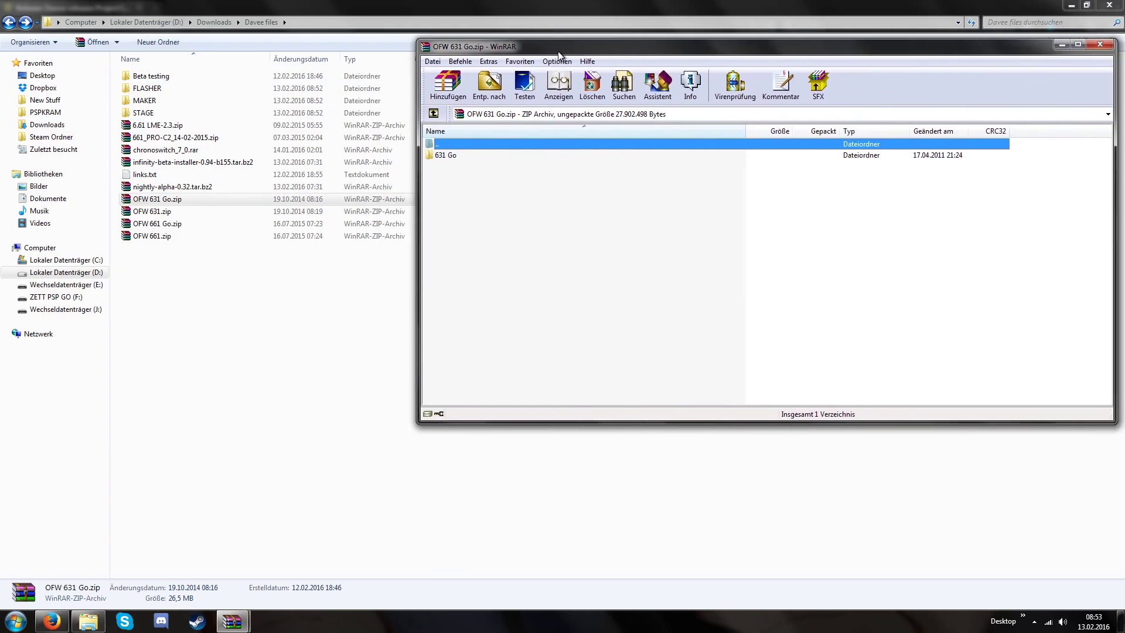
double_click(441, 157)
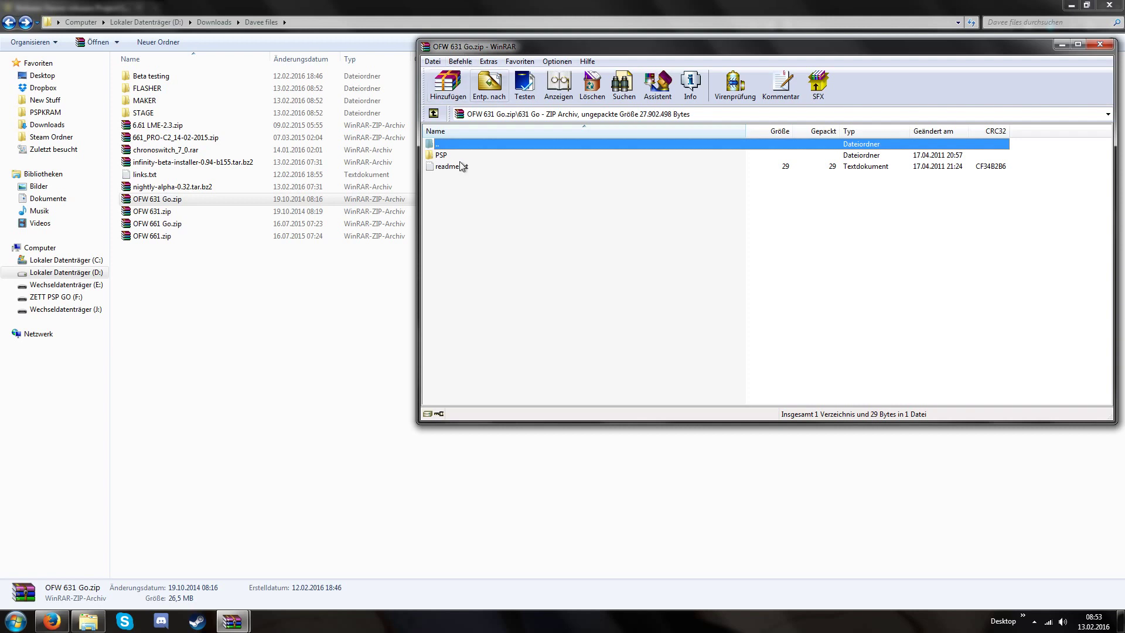
double_click(446, 155)
double_click(447, 155)
double_click(447, 155)
left_click(441, 155)
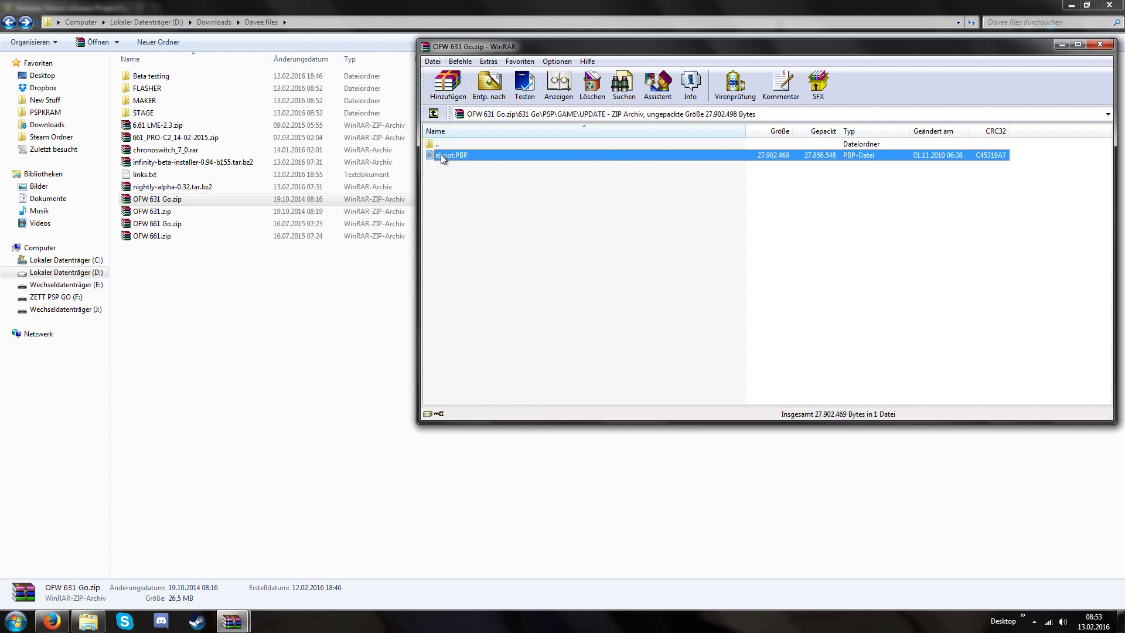
left_click_drag(443, 159, 220, 341)
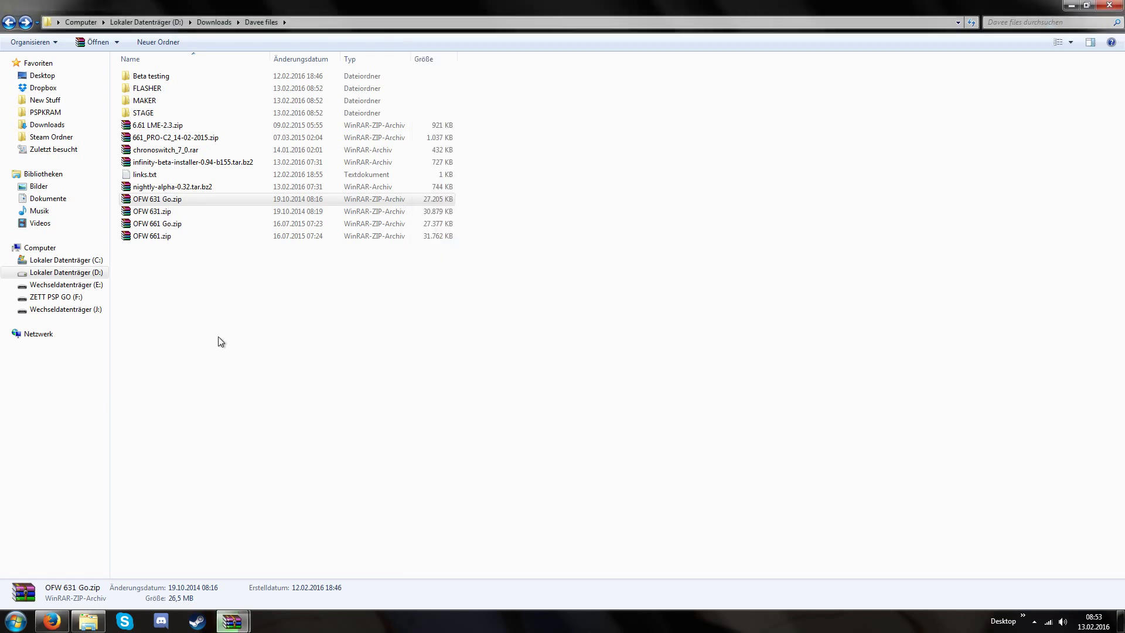
Rename the extracted eboot.PBP to 631.PBP and close the OFW 631 Go.zip and 6.61 LME-2.3.zip archive windows.
key("F2")
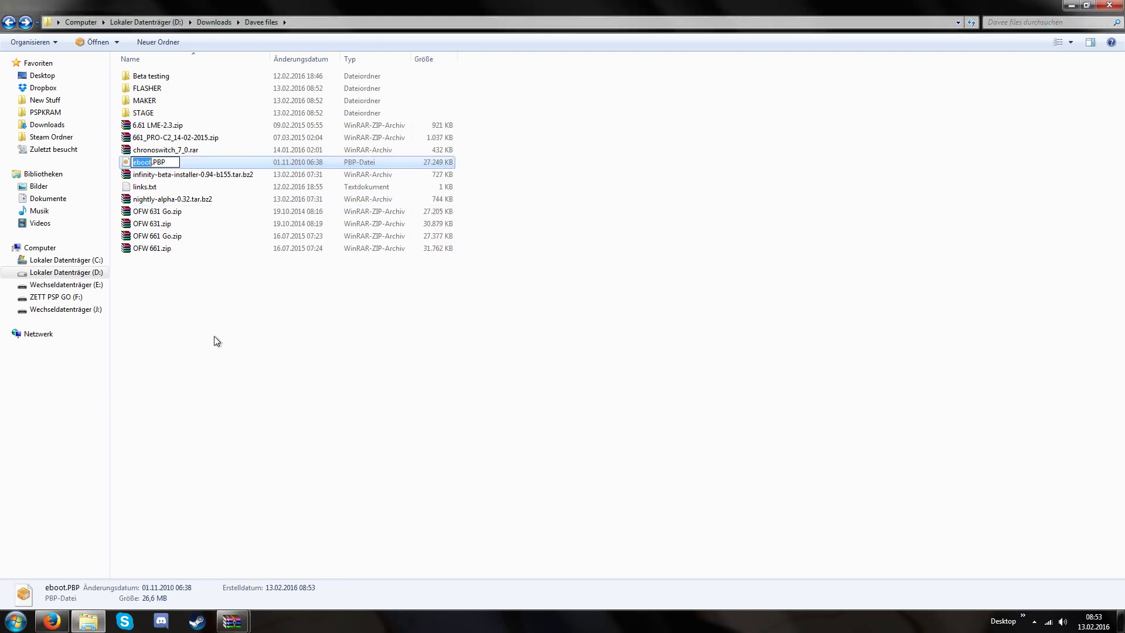
type("631")
key("Return")
mouse_move(233, 621)
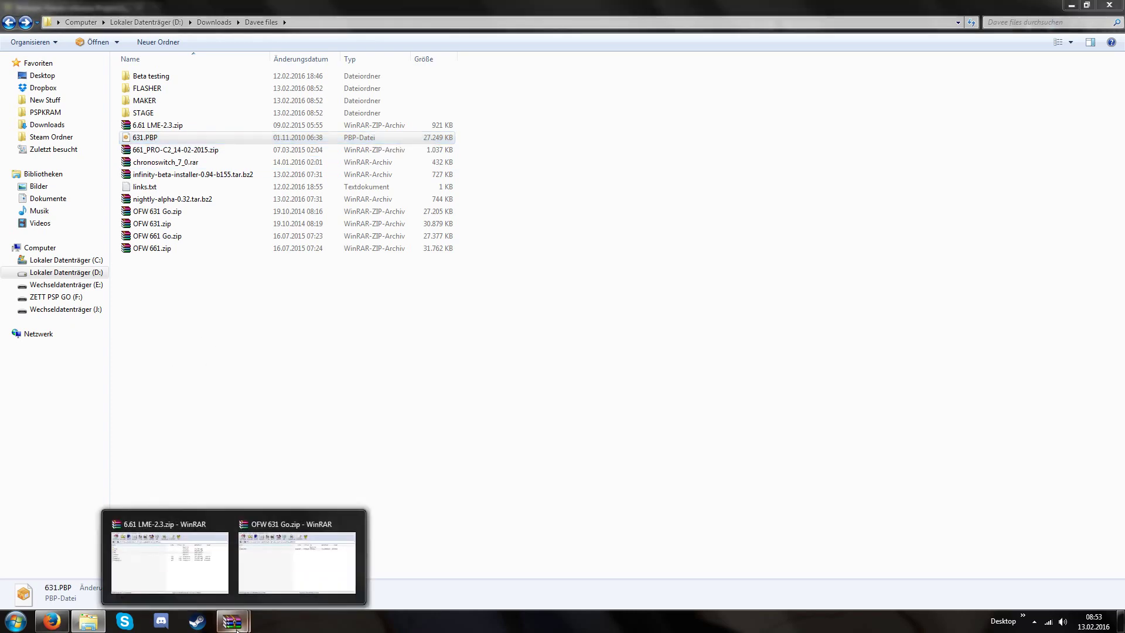
left_click(304, 556)
left_click(1100, 44)
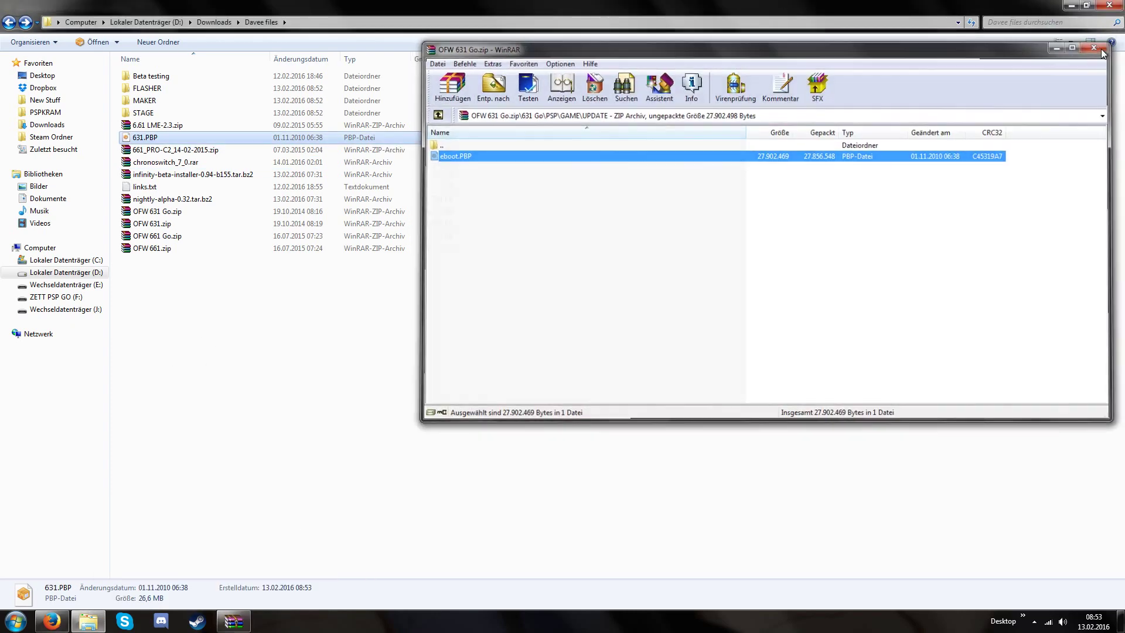
left_click(233, 621)
left_click(1020, 105)
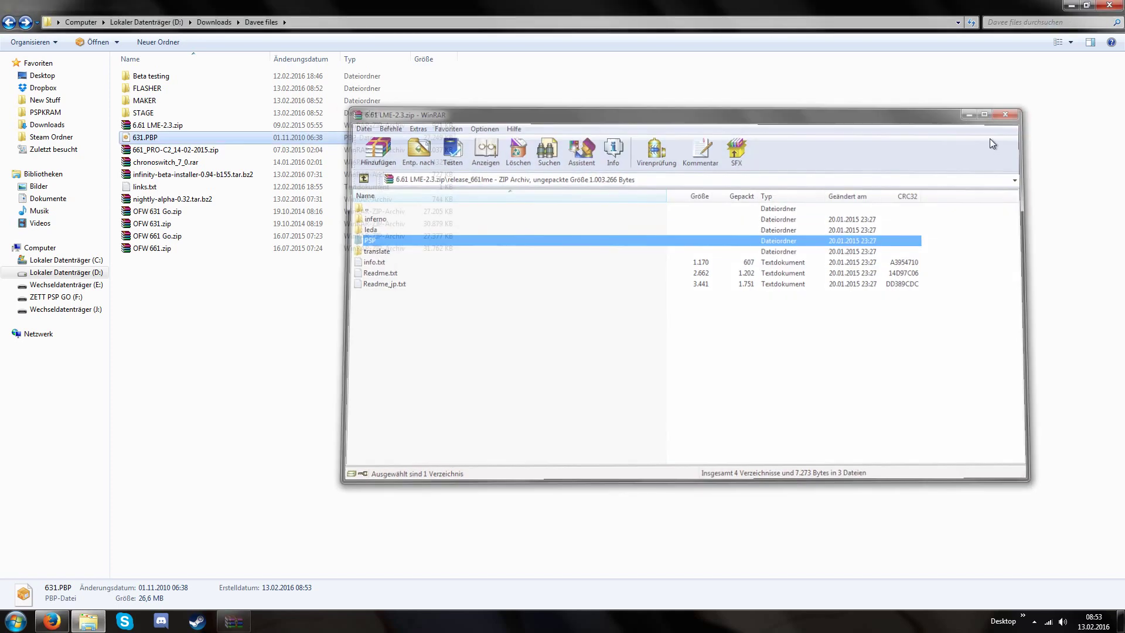
Extract EBOOT.PBP from PSP\GAME\UPDATE in OFW 661 Go.zip into the Davee files folder and rename it 661.PBP.
double_click(165, 237)
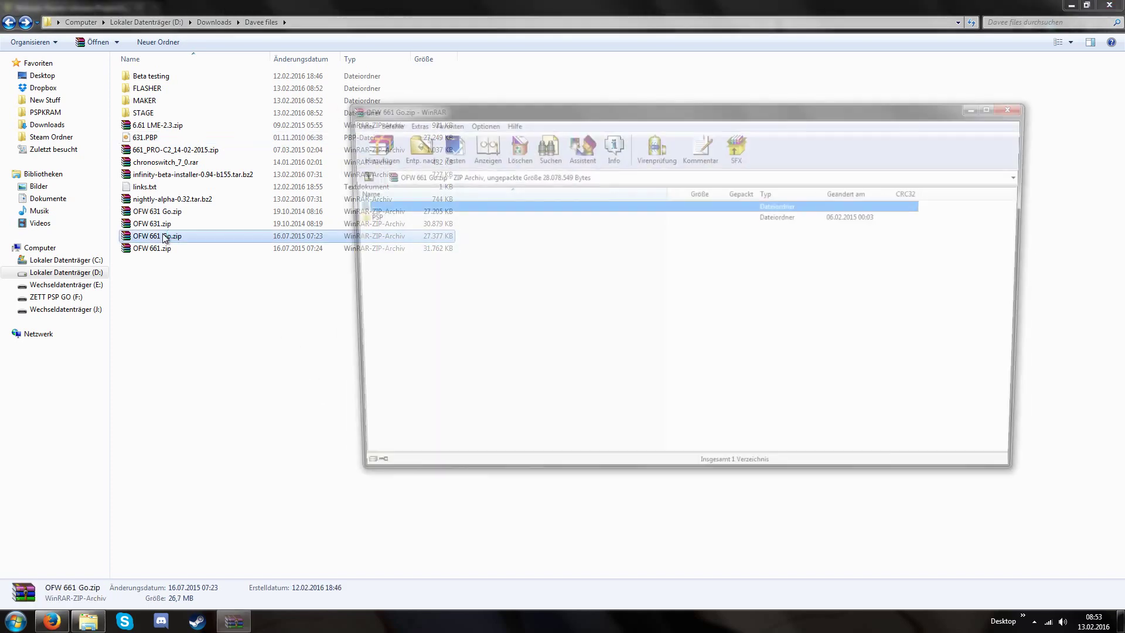
double_click(360, 218)
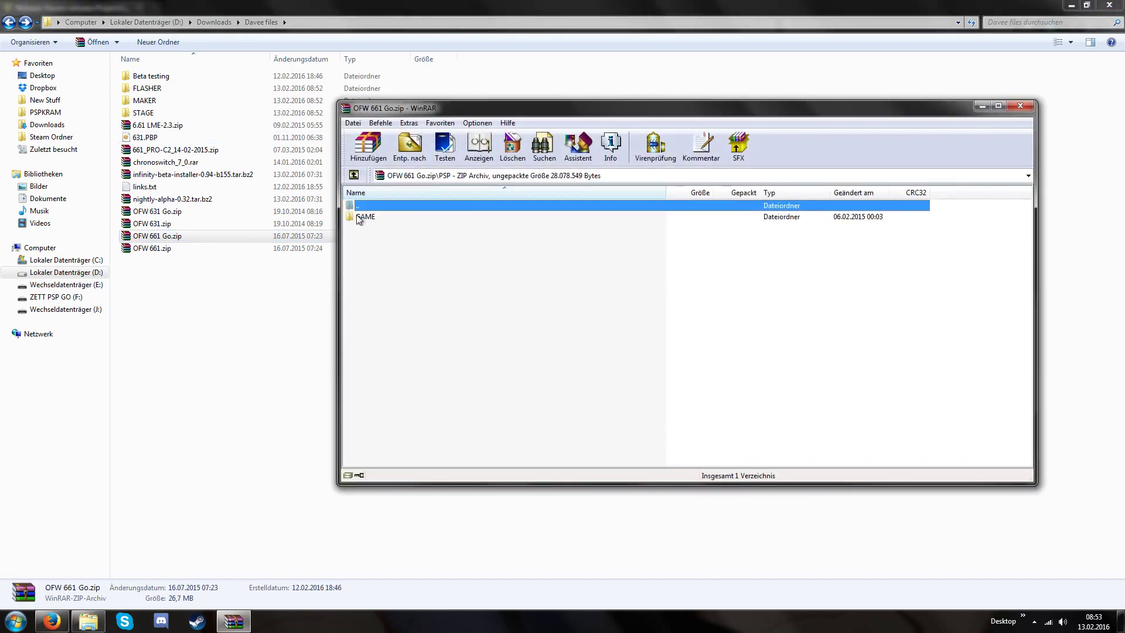
double_click(366, 217)
double_click(367, 218)
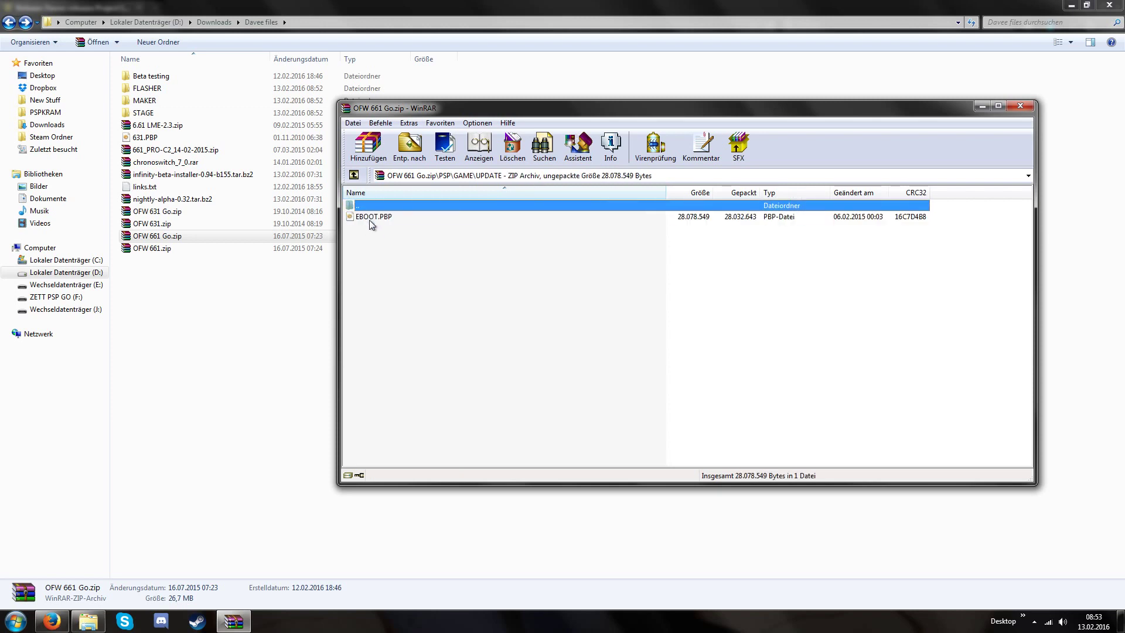
left_click_drag(371, 217, 226, 394)
key("F2")
type("661")
key("Return")
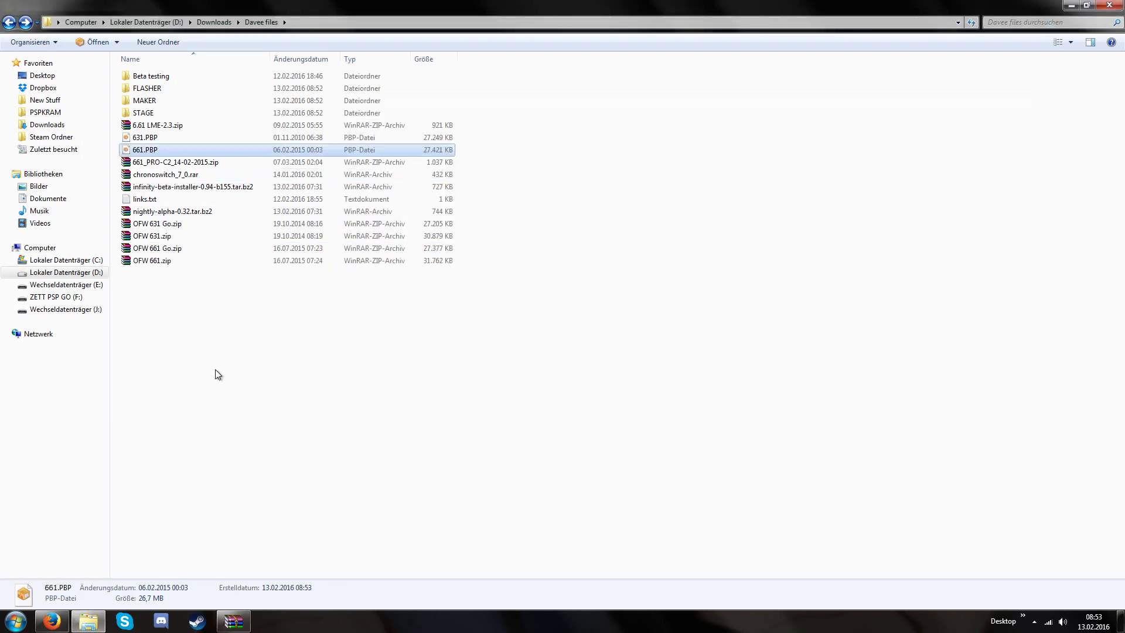
Move 631.PBP and 661.PBP from the Davee files folder into the MAKER folder.
left_click(157, 137)
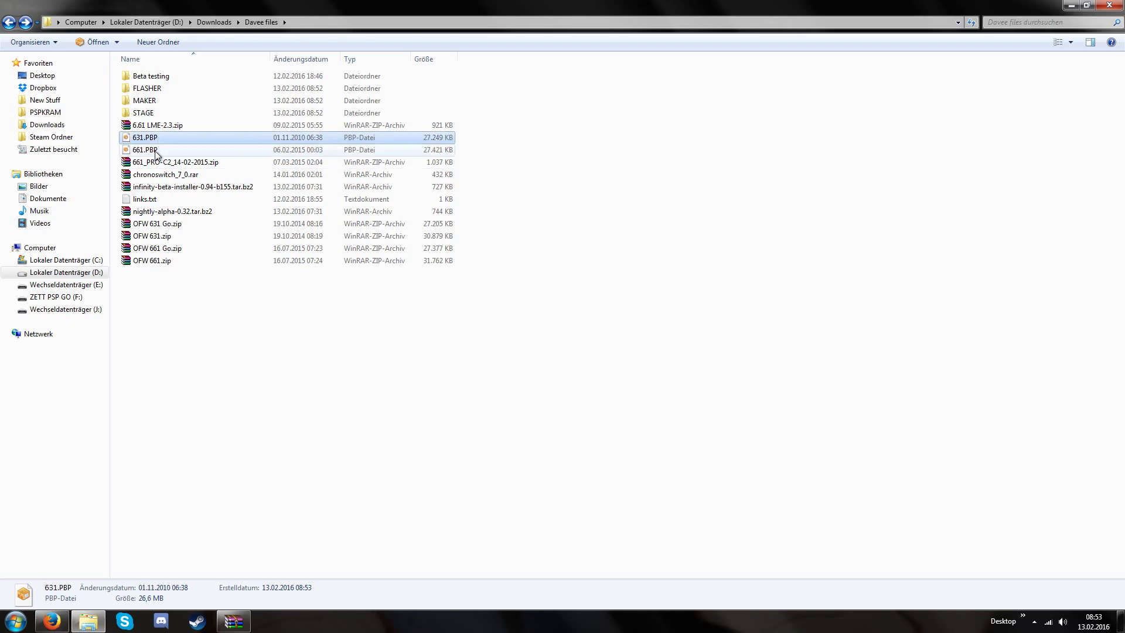
left_click(153, 150)
left_click(157, 139, "ctrl")
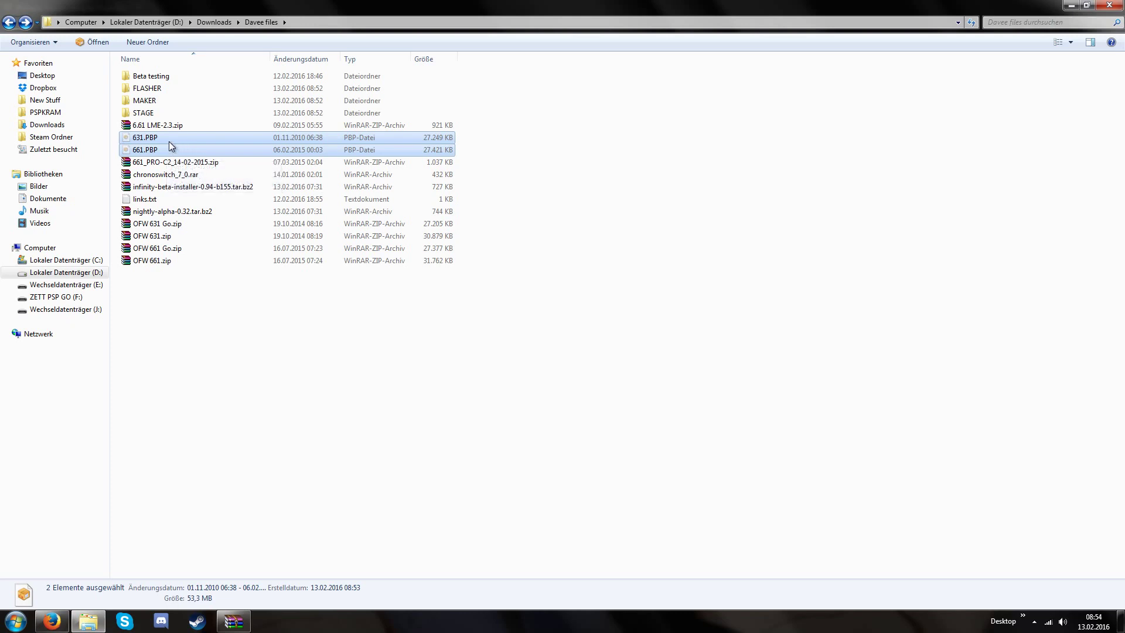
double_click(160, 100)
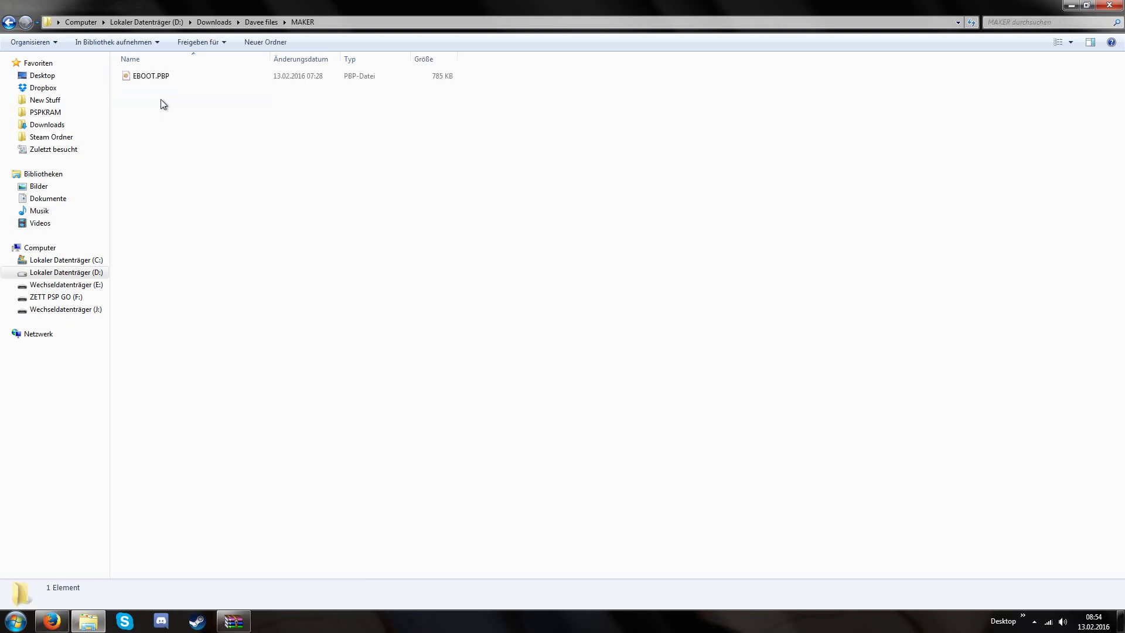
key("ctrl+v")
left_click(174, 192)
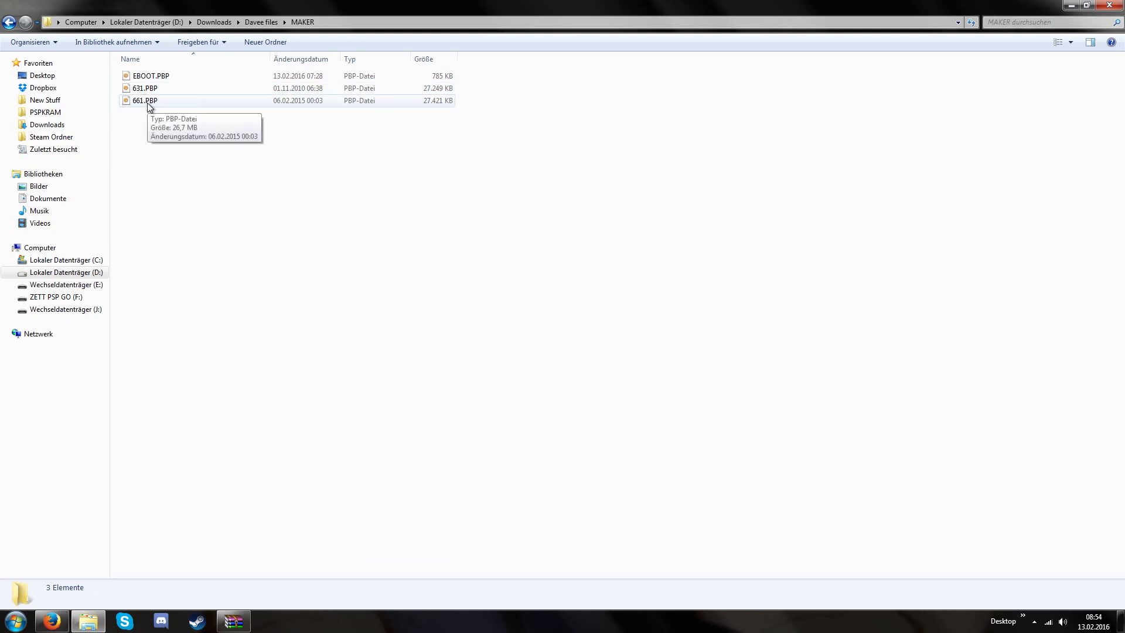
Check the contents of the STAGE and FLASHER folders, returning to the Davee files folder.
key("BackSpace")
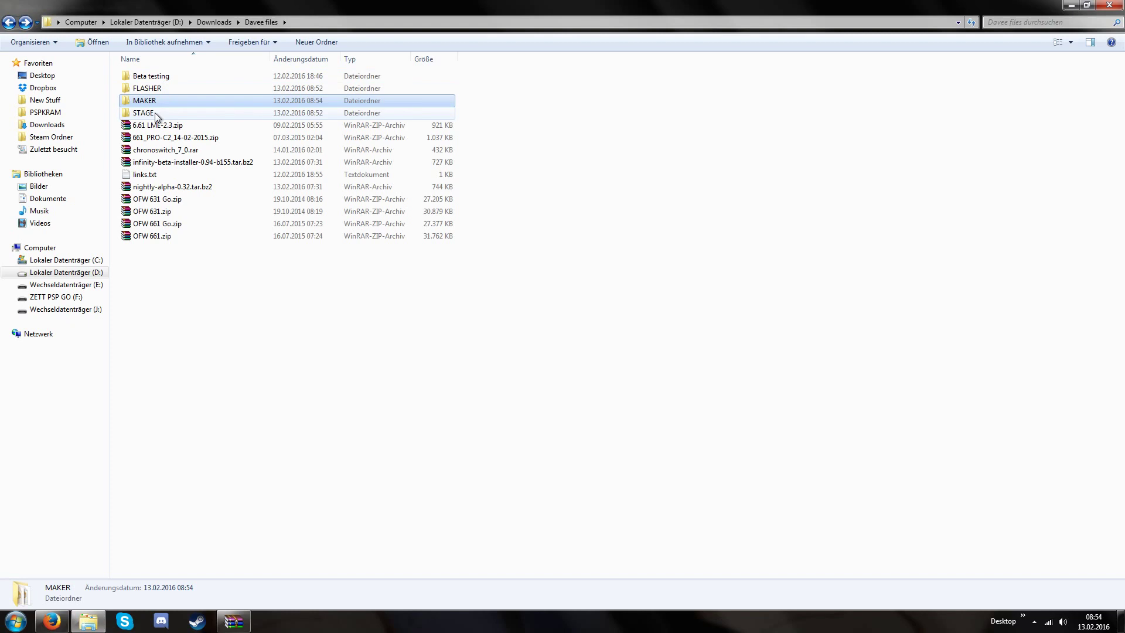
double_click(155, 112)
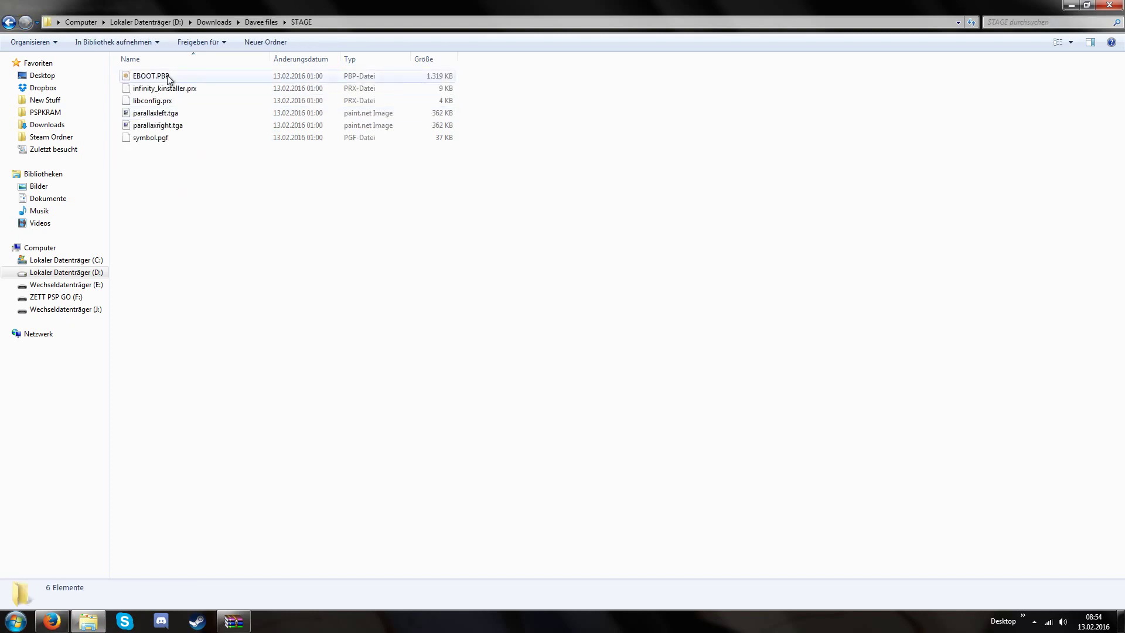
key("BackSpace")
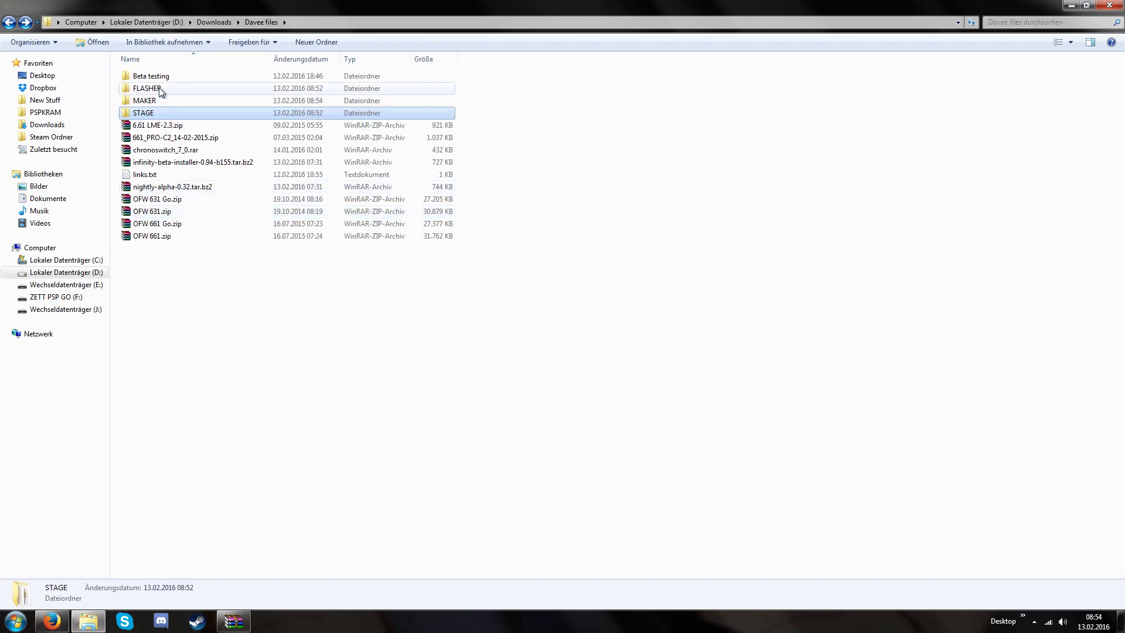
double_click(159, 88)
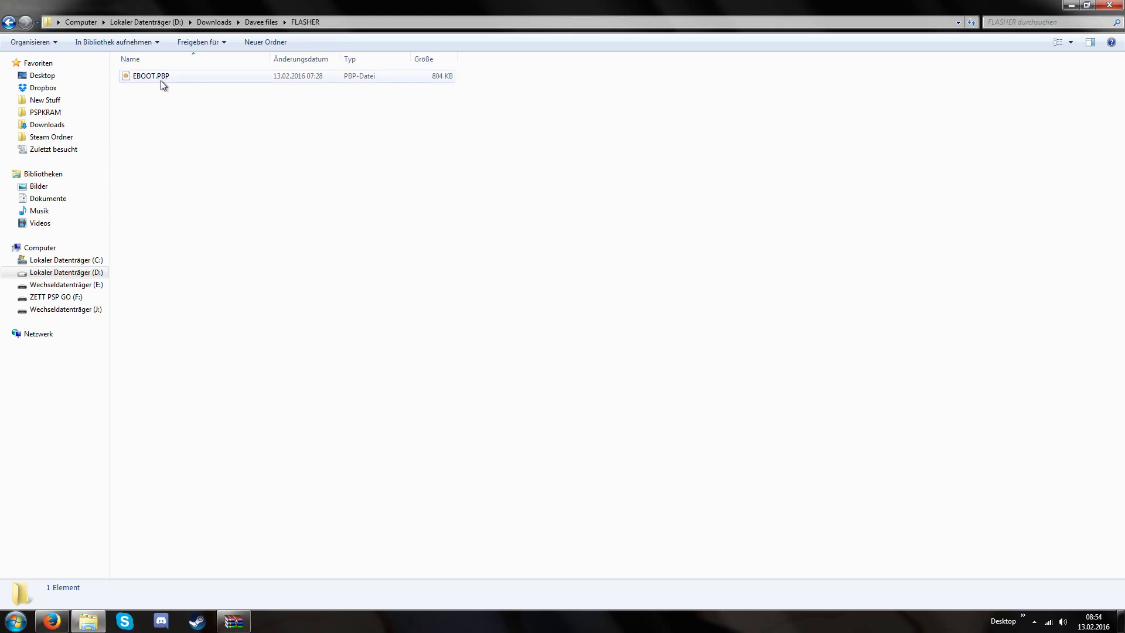
key("BackSpace")
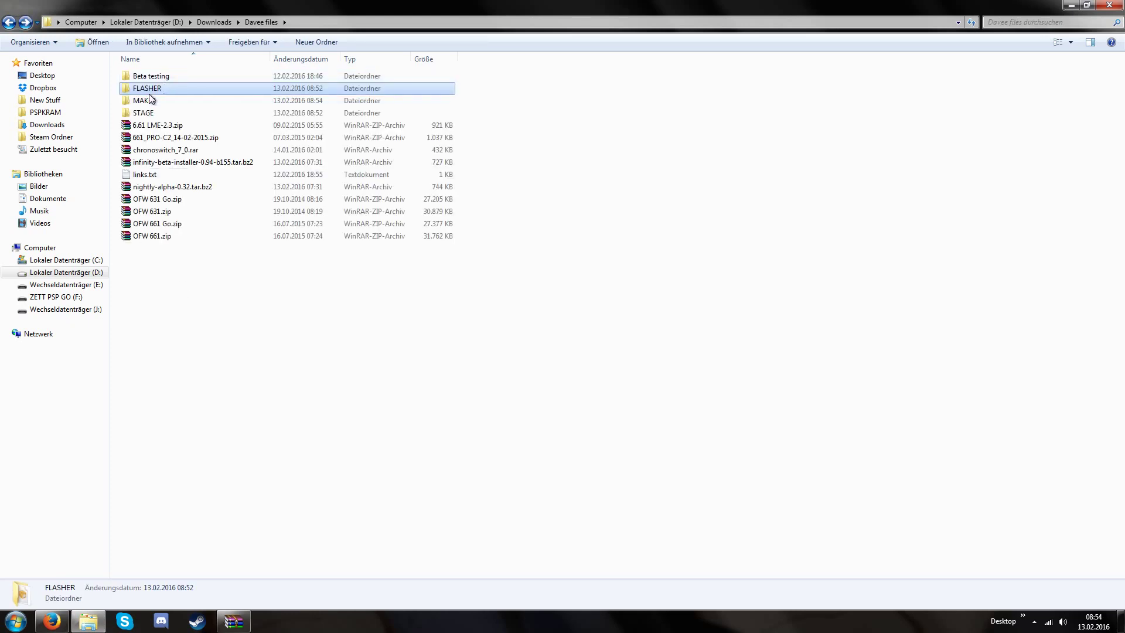
Move the FLASHER, MAKER and STAGE folders into PSP\GAME on the ZETT PSP GO (F:) drive.
left_click(144, 101, "shift")
left_click(142, 112, "shift")
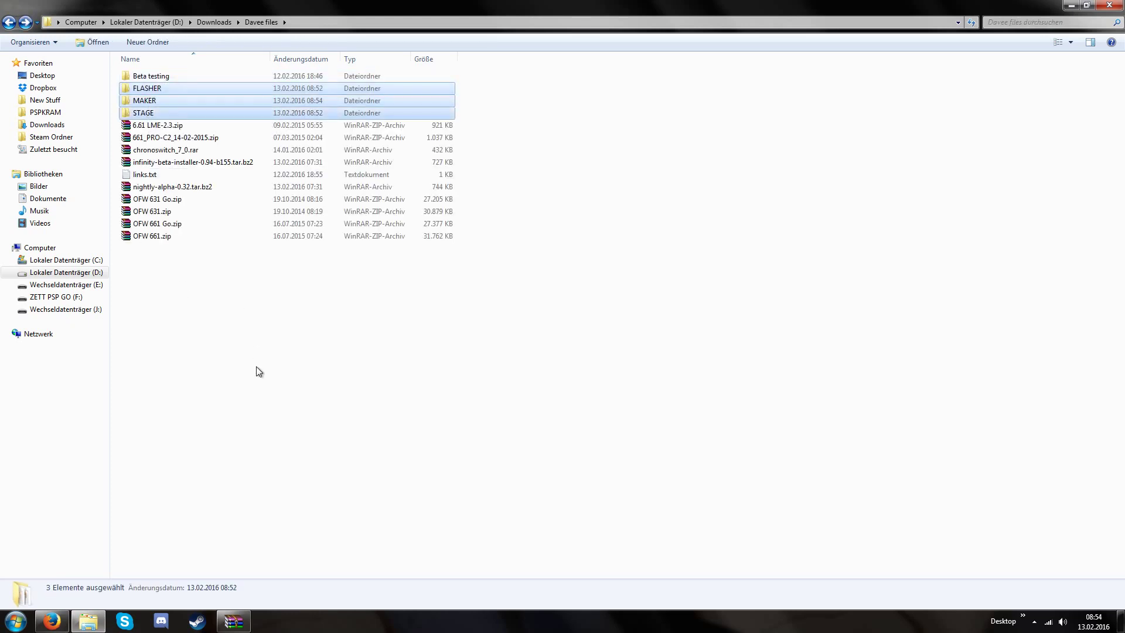
left_click(56, 297)
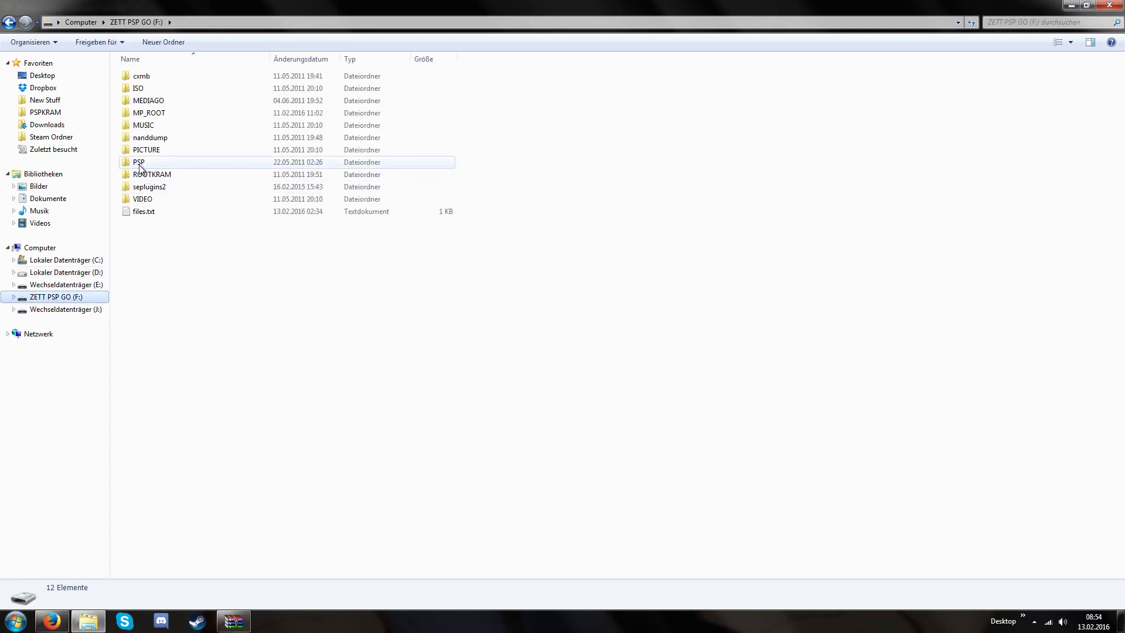
double_click(138, 163)
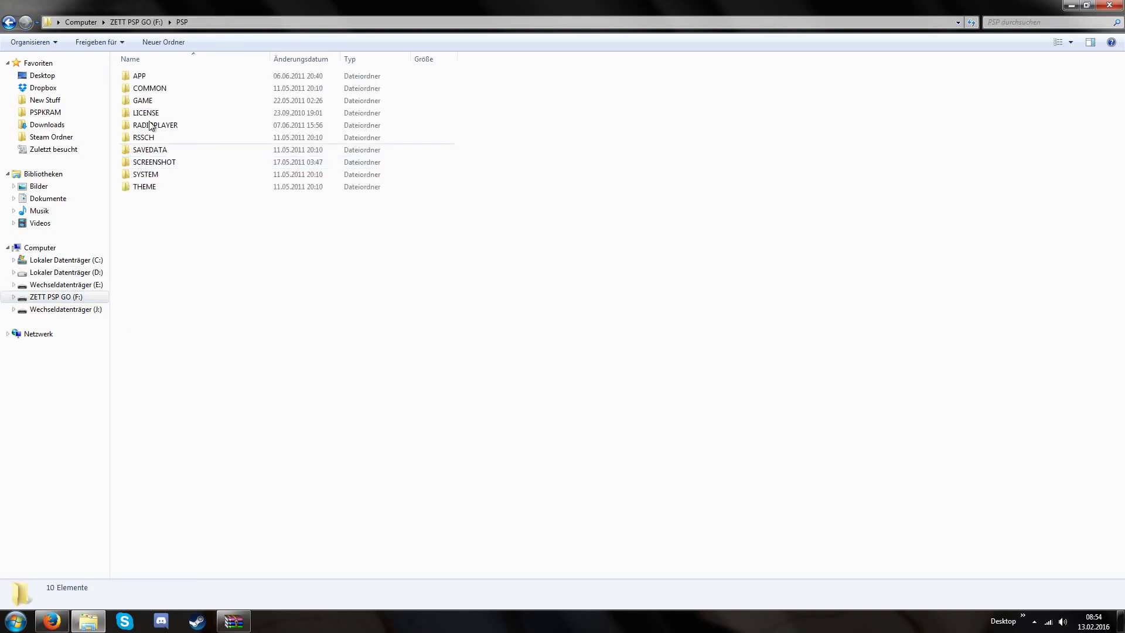
double_click(143, 100)
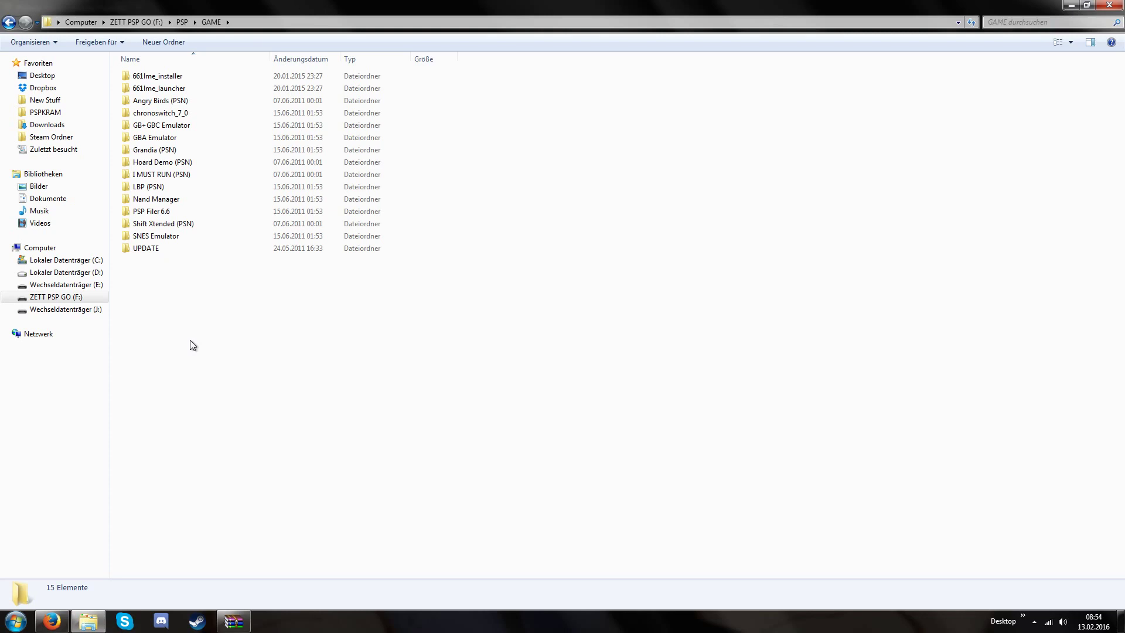
key("ctrl+v")
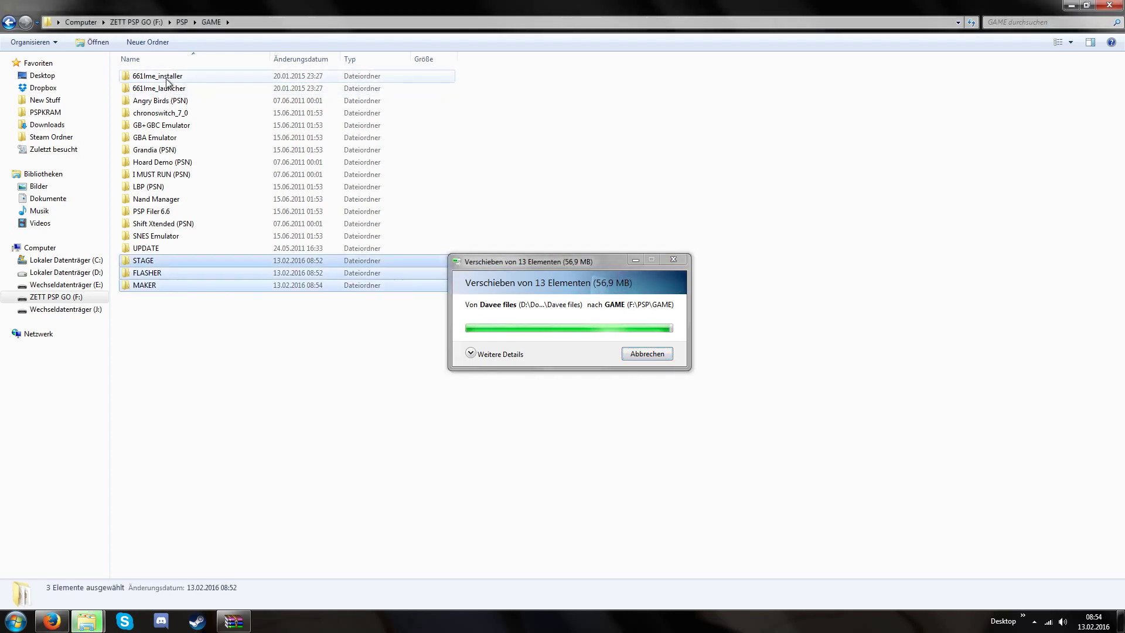
left_click(171, 361)
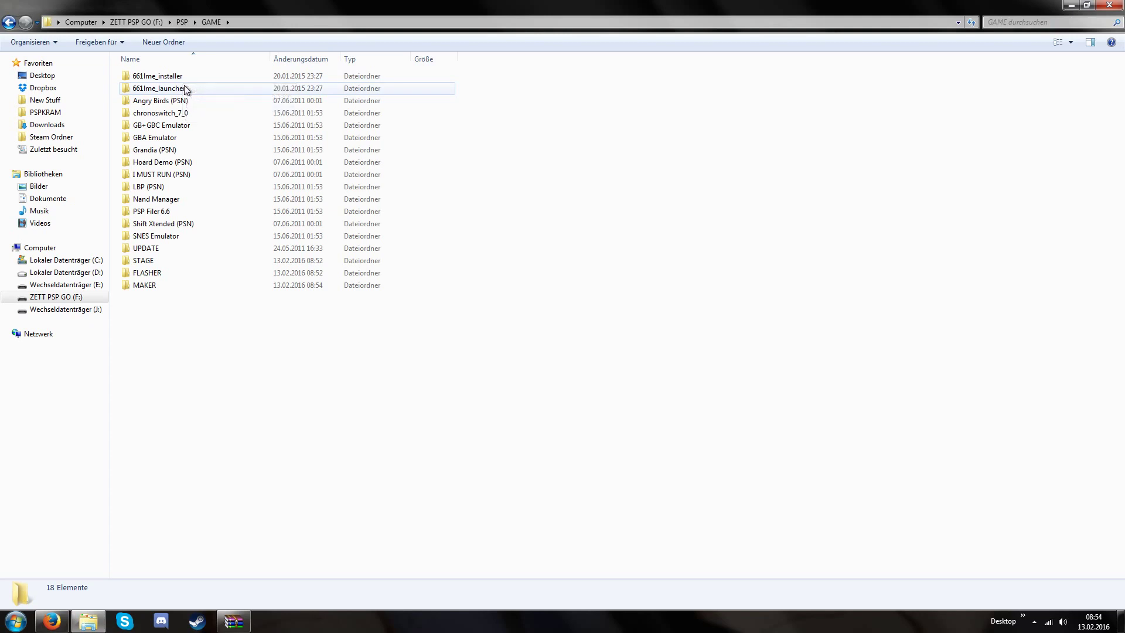
Locate the chronoswitch_7_0 folder in GAME, and reopen the Davee files folder in Downloads to review the source archives.
left_click(175, 114)
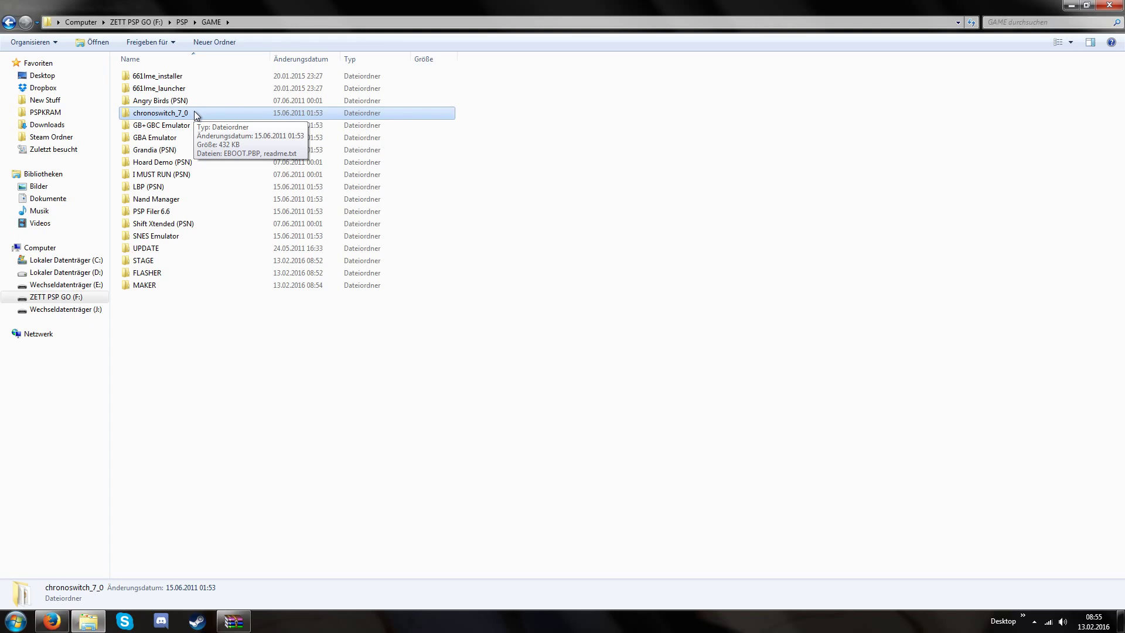
left_click(51, 124)
left_click(285, 89)
double_click(285, 89)
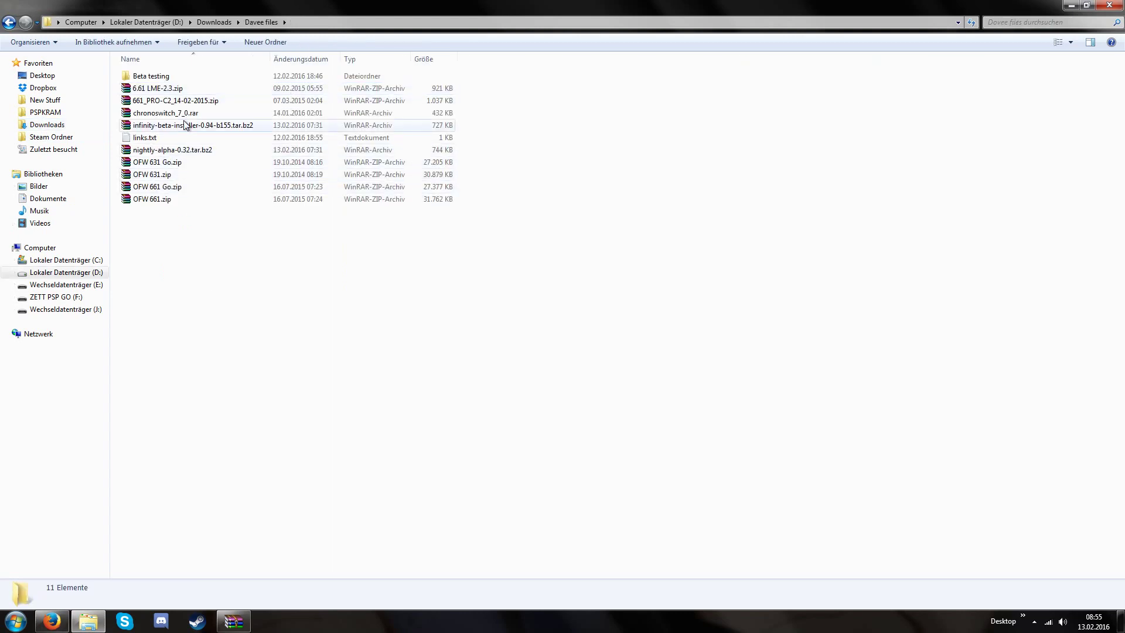
Check the contents of the 661lme_installer and 661lme_launcher folders in PSP\GAME on the ZETT PSP GO drive.
left_click(69, 298)
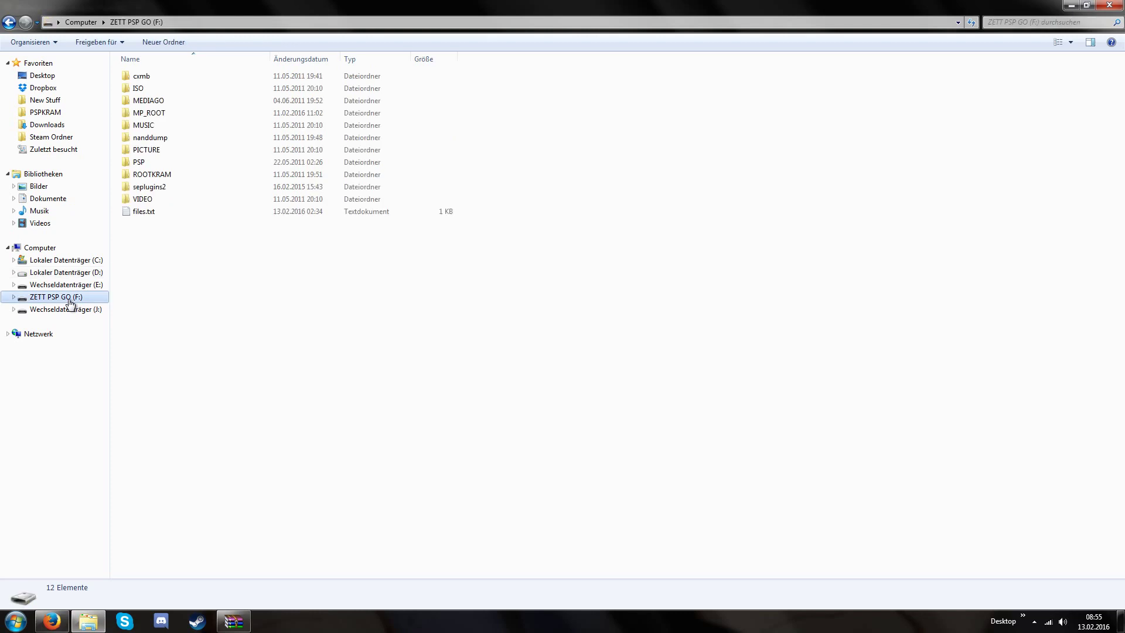
double_click(144, 164)
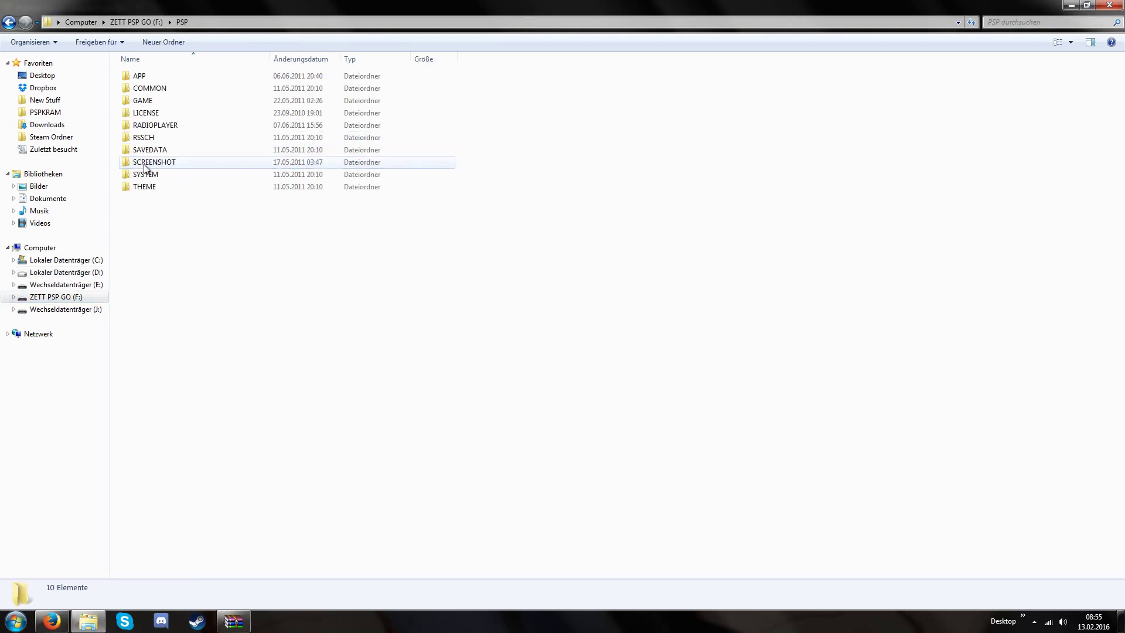
double_click(155, 102)
double_click(176, 77)
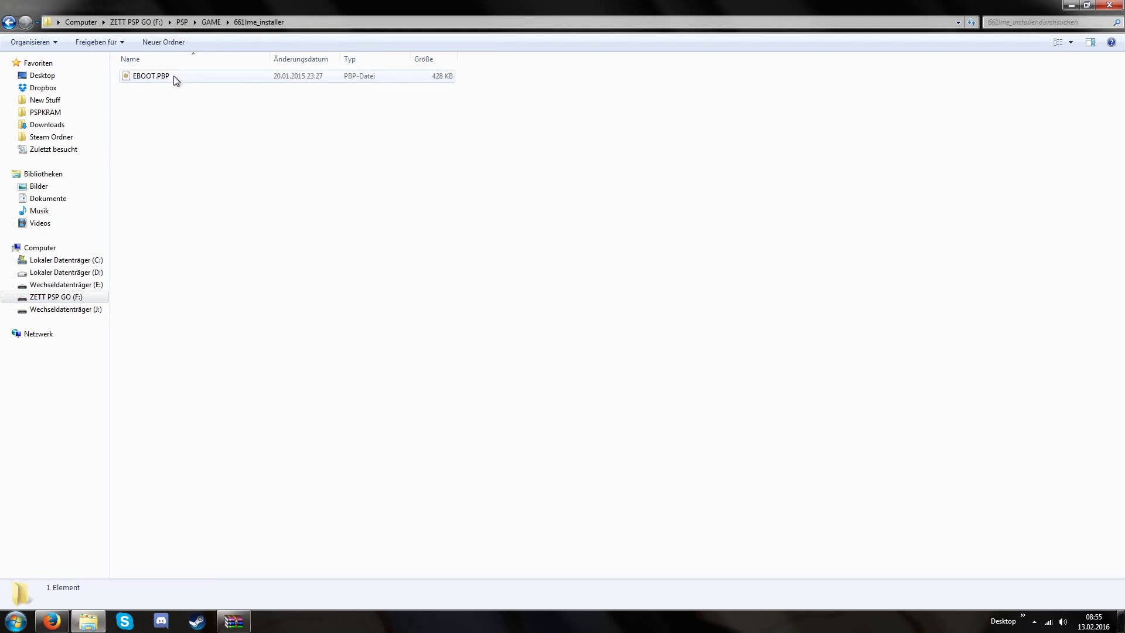
key("BackSpace")
double_click(170, 88)
key("BackSpace")
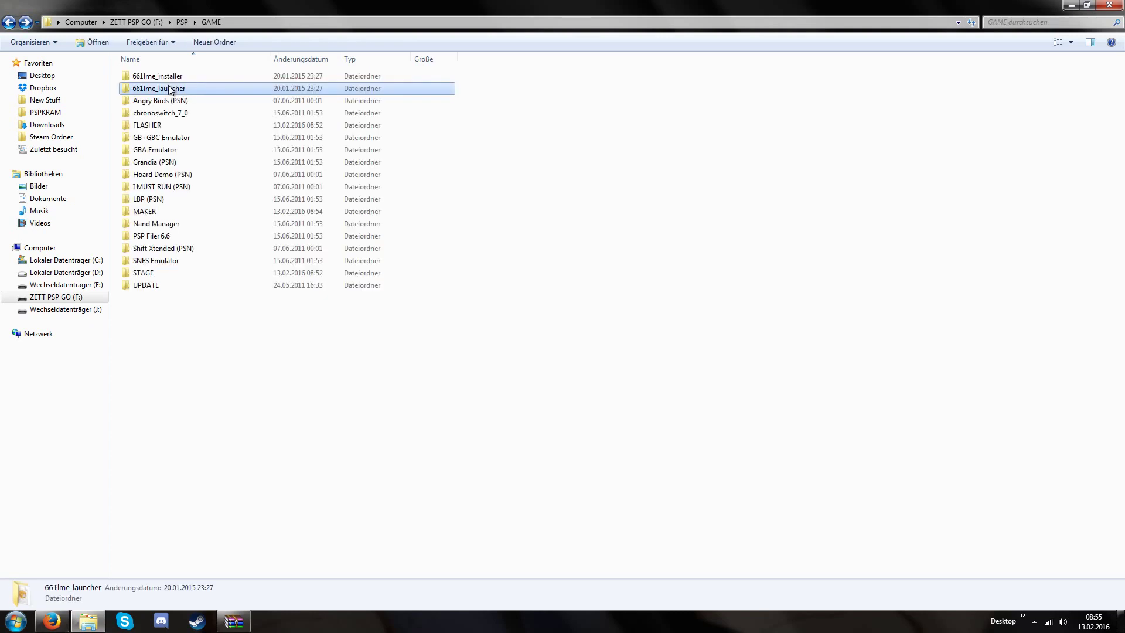
Check the contents of the FLASHER, MAKER and STAGE folders in PSP\GAME on the ZETT PSP GO drive.
double_click(161, 123)
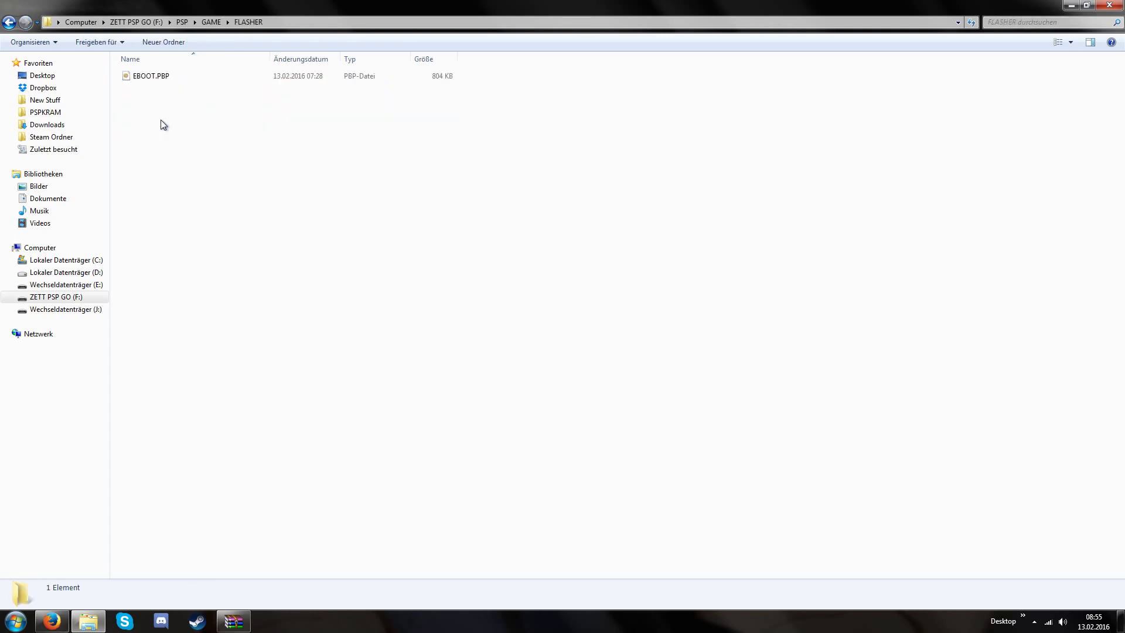
key("BackSpace")
double_click(164, 212)
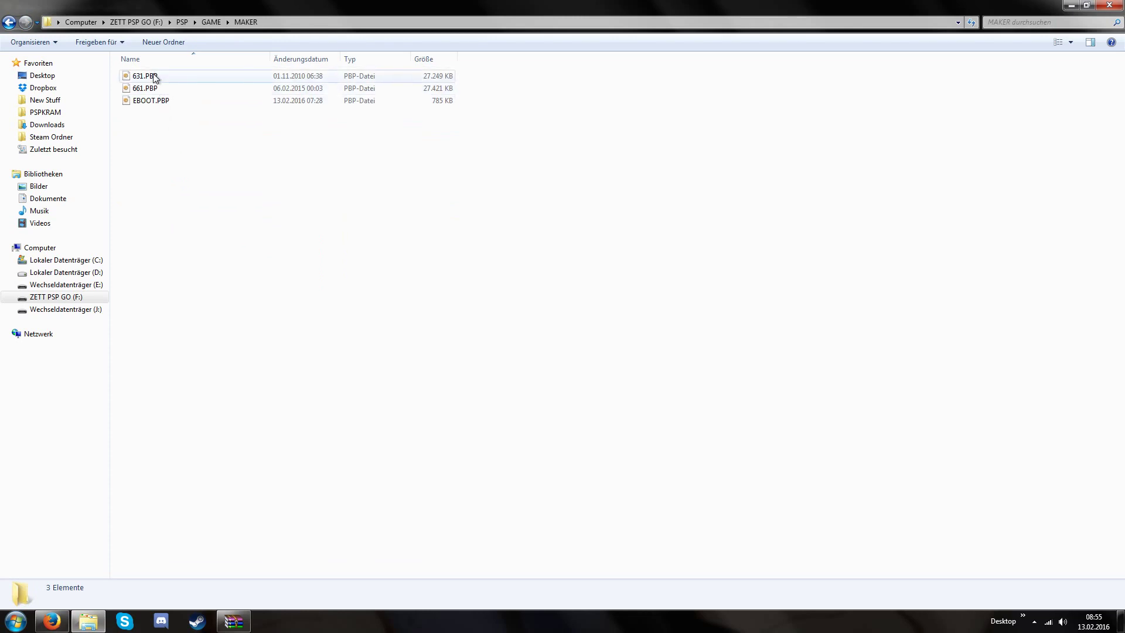
key("BackSpace")
double_click(153, 274)
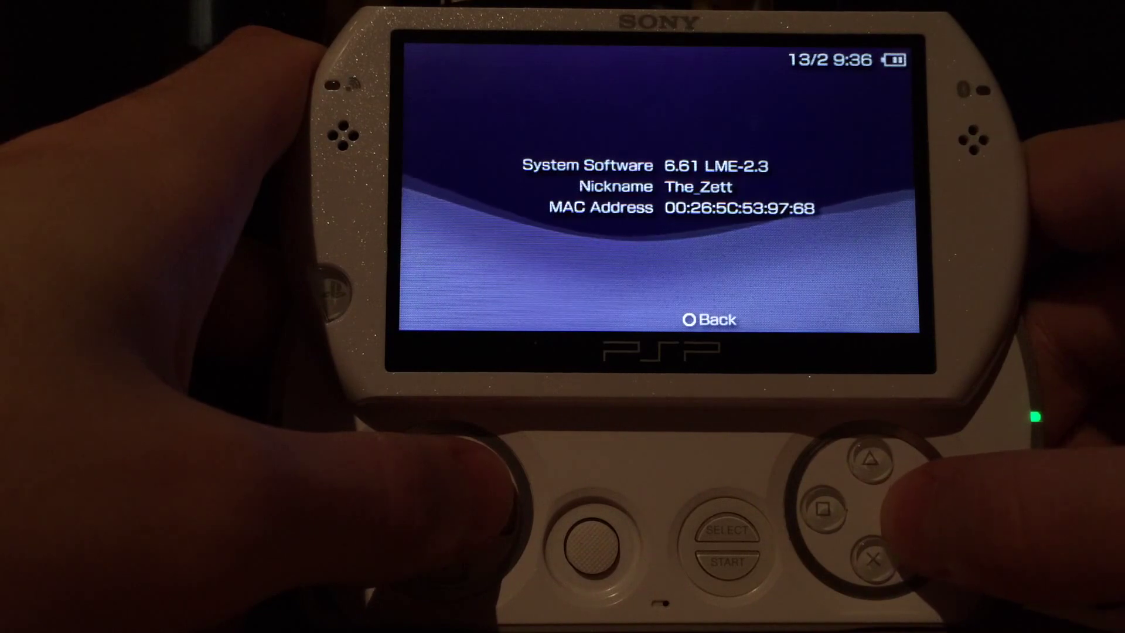
key("Escape")
key("Escape")
key("Right")
key("Right")
key("Right")
key("Right")
key("Return")
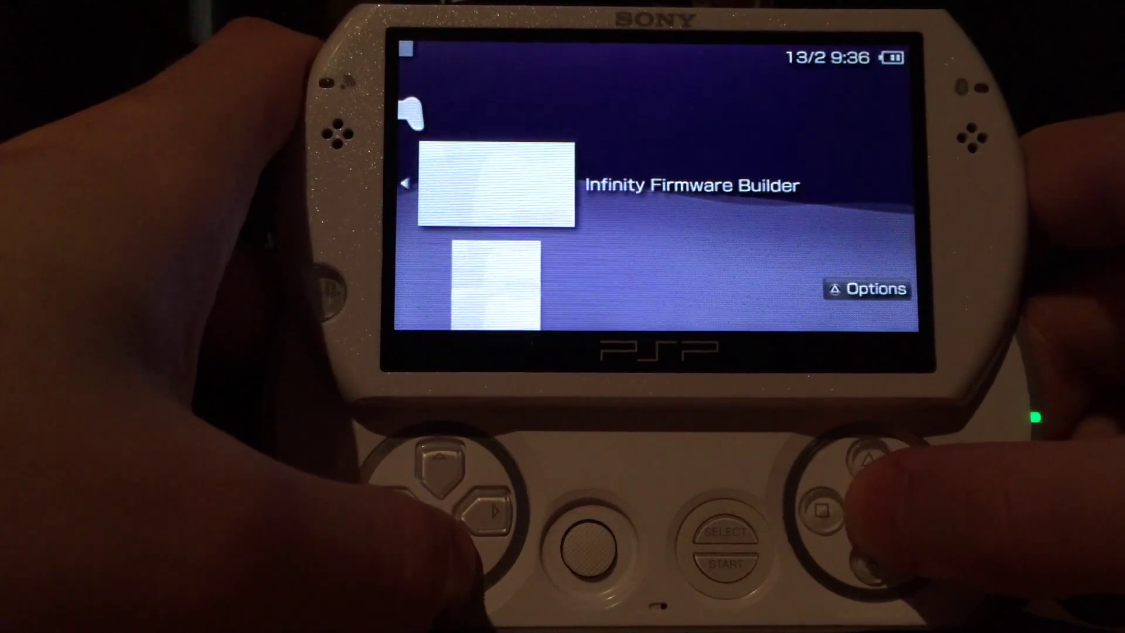
key("Down")
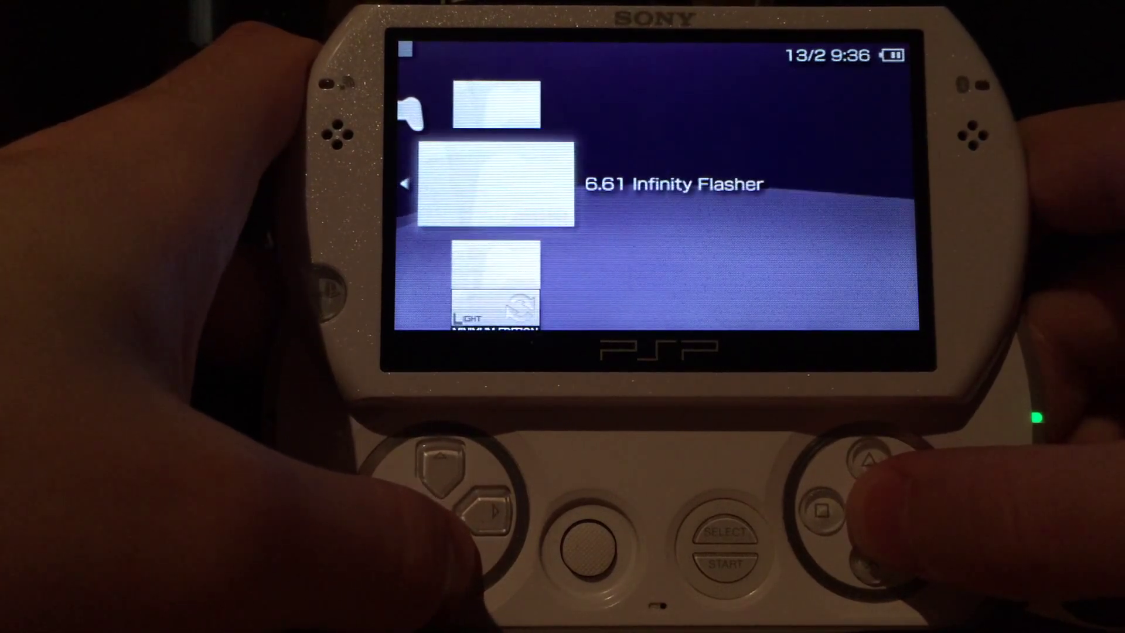
key("Down")
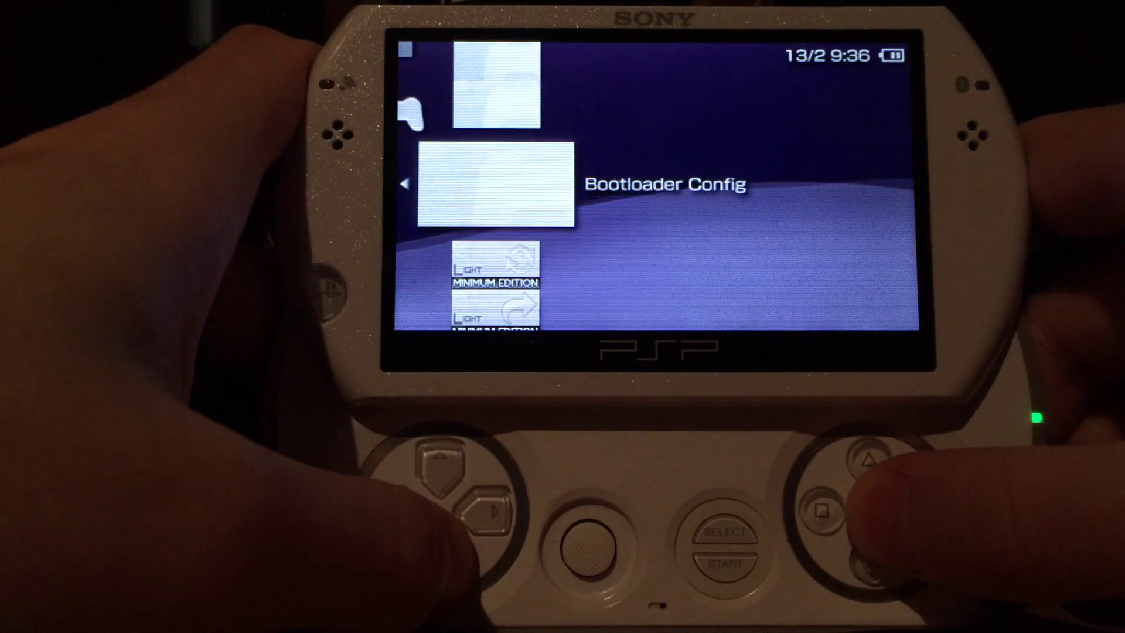
key("Down")
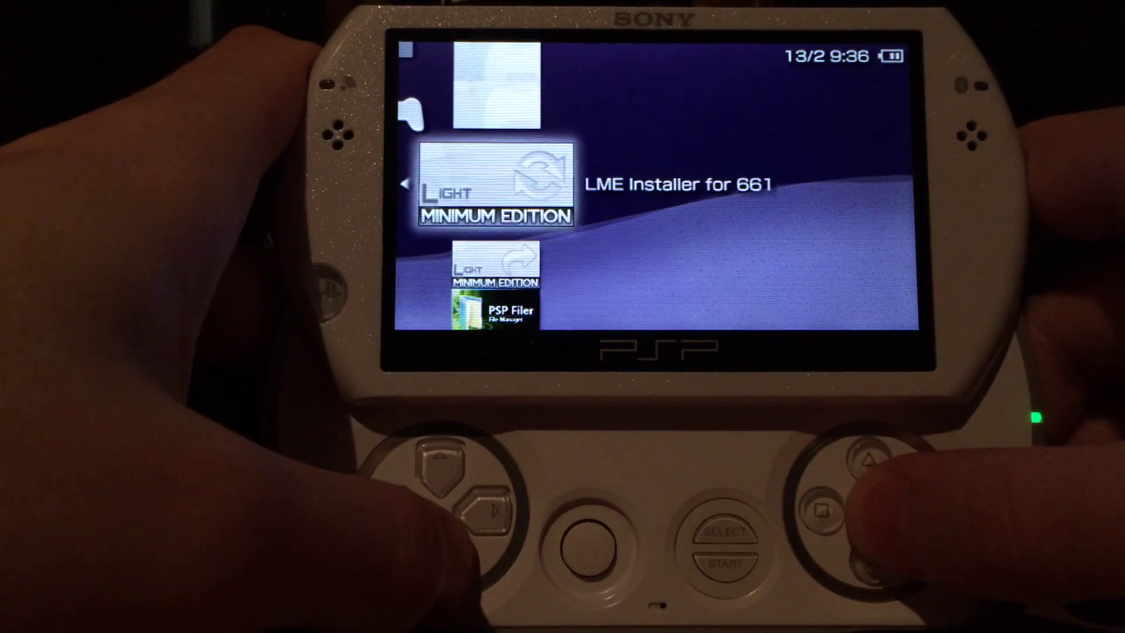
key("Down")
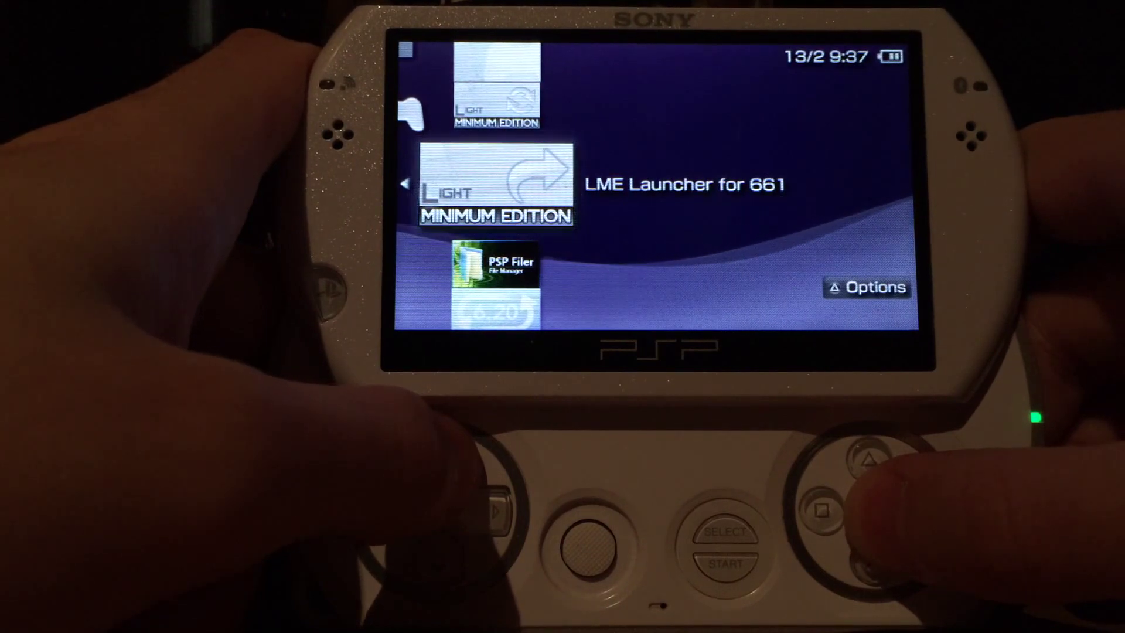
key("Up")
key("Up")
key("Up")
key("Up")
key("Up")
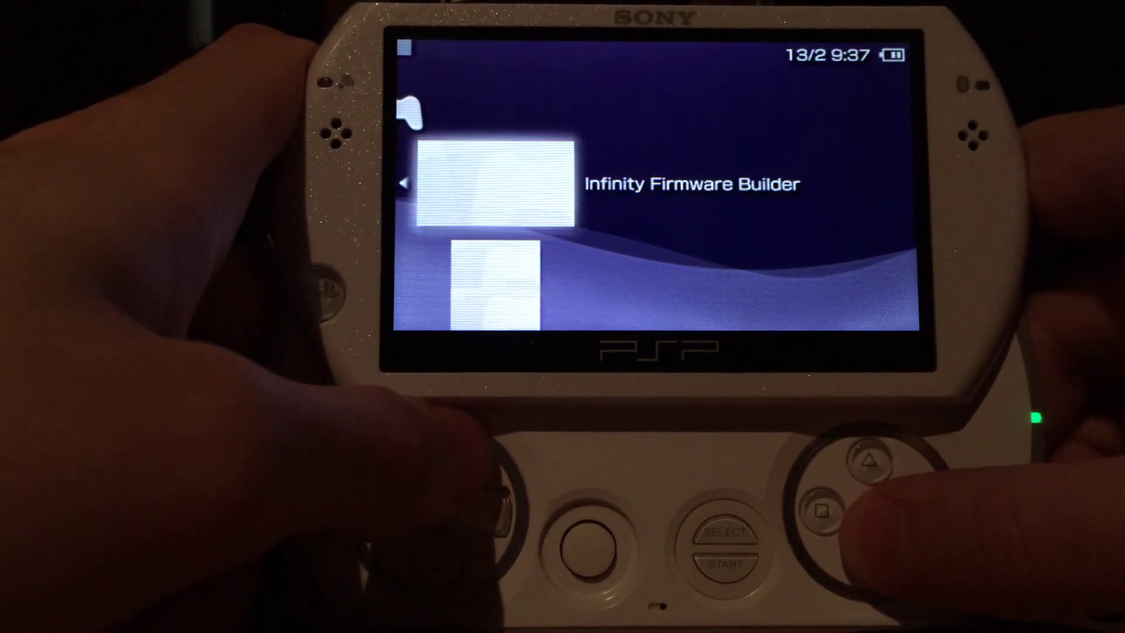
key("Return")
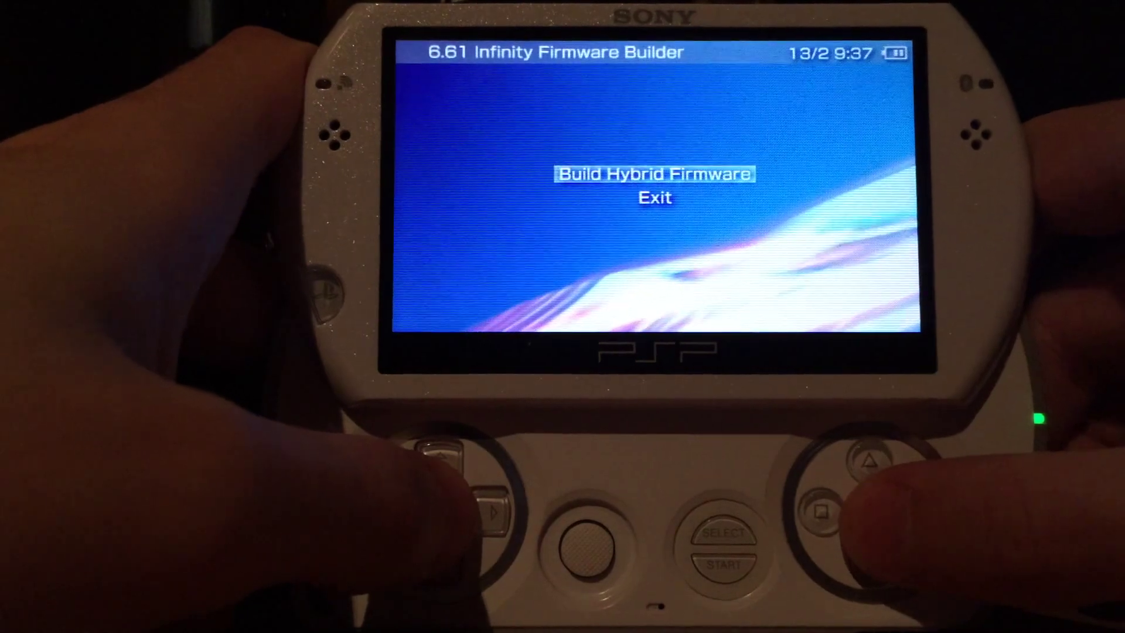
key("Return")
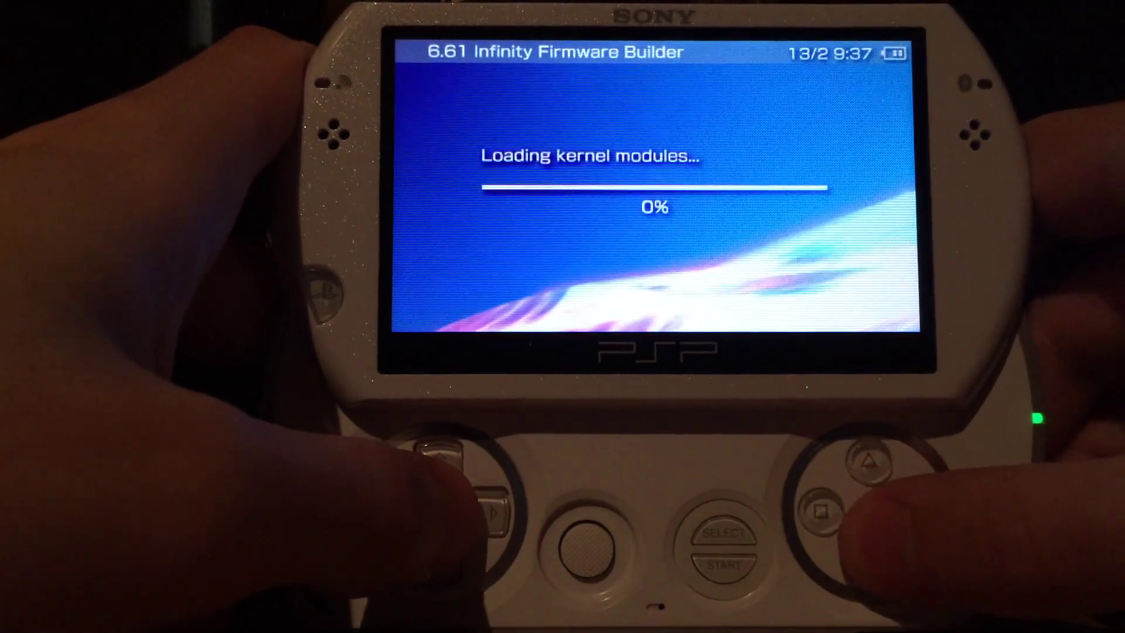